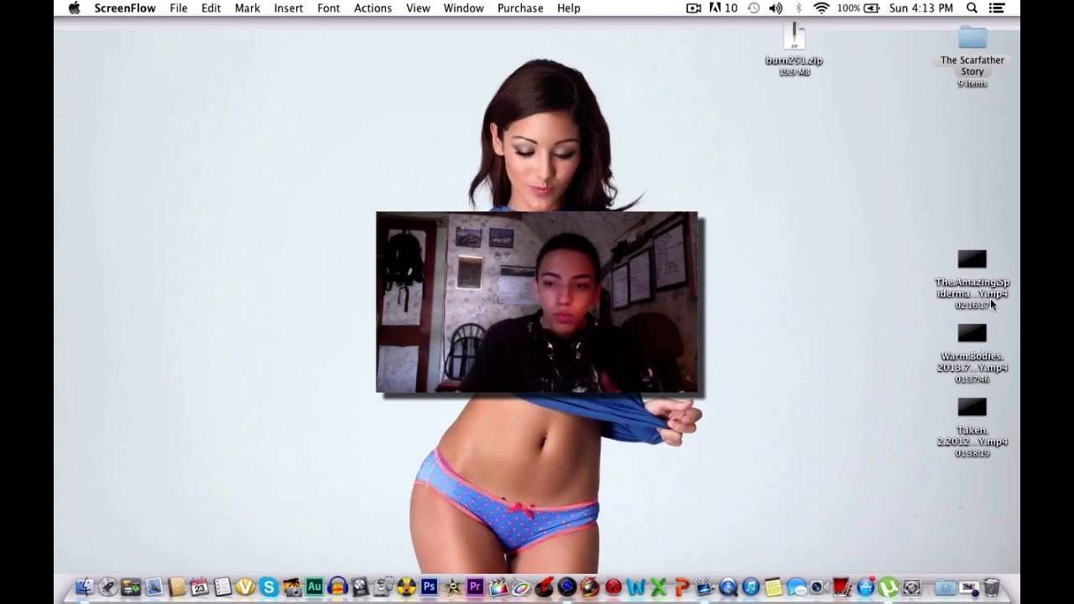
Select the Spider-Man, Warm Bodies and Taken movie files in turn, then deselect everything
left_click(972, 262)
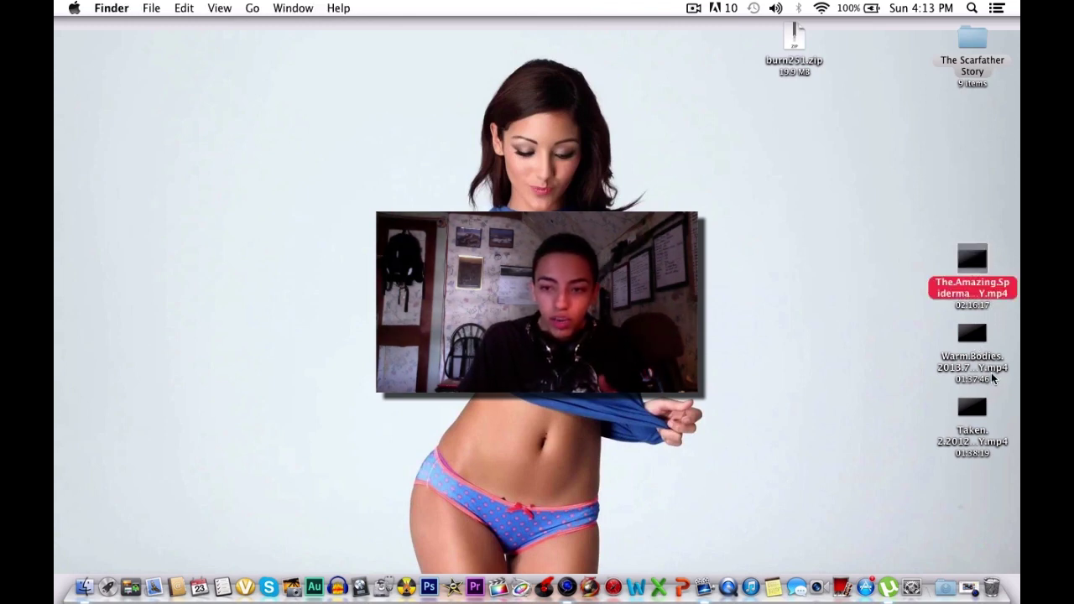
left_click(980, 347)
left_click(973, 406)
left_click(887, 272)
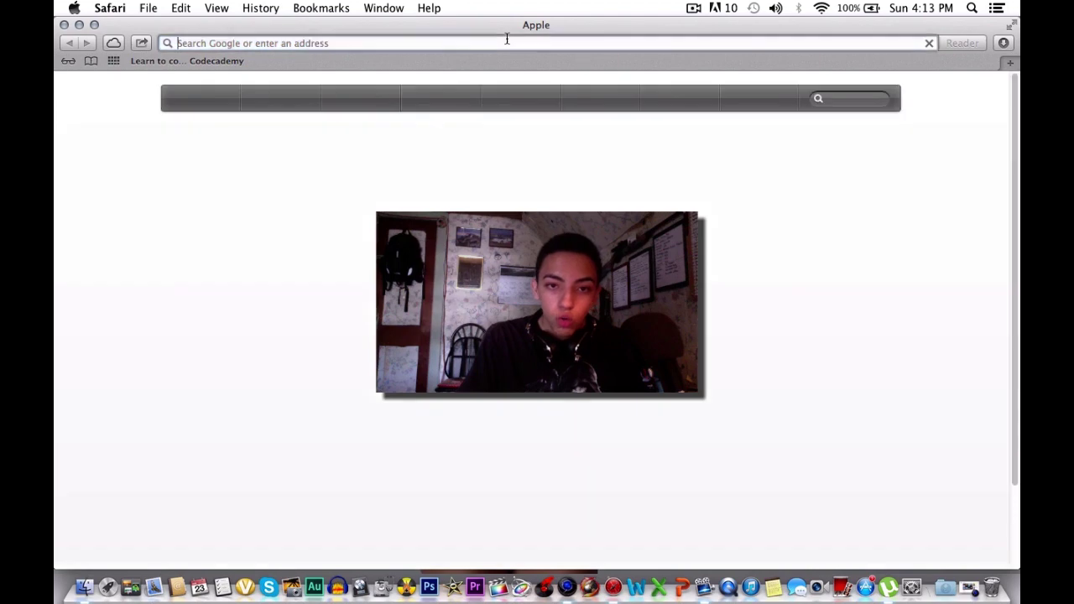
Load google.com and enter 'Burn mac' in the search box
type("googl")
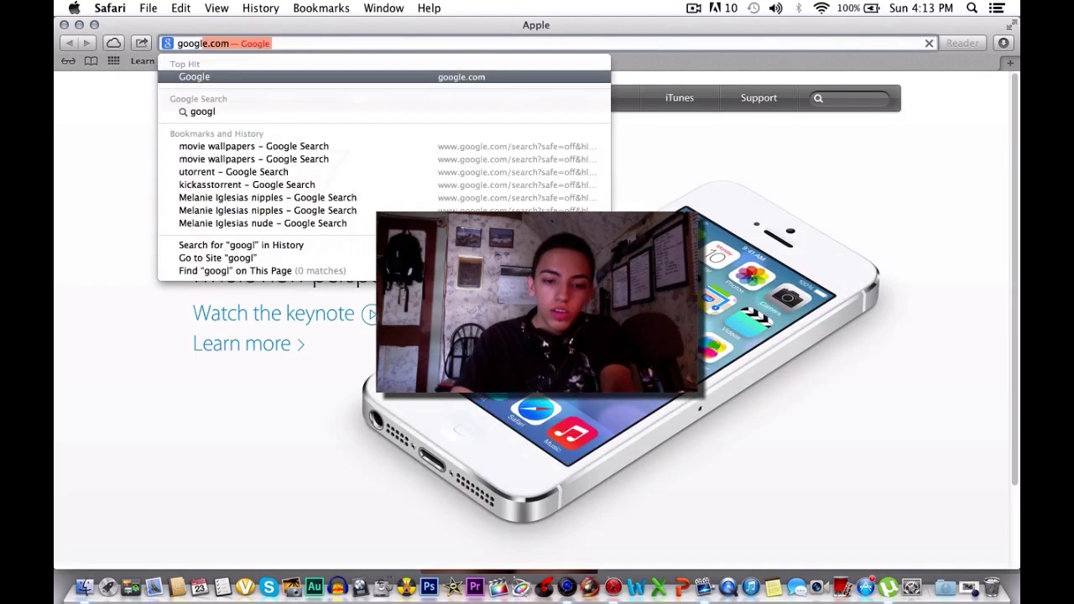
type("e.com")
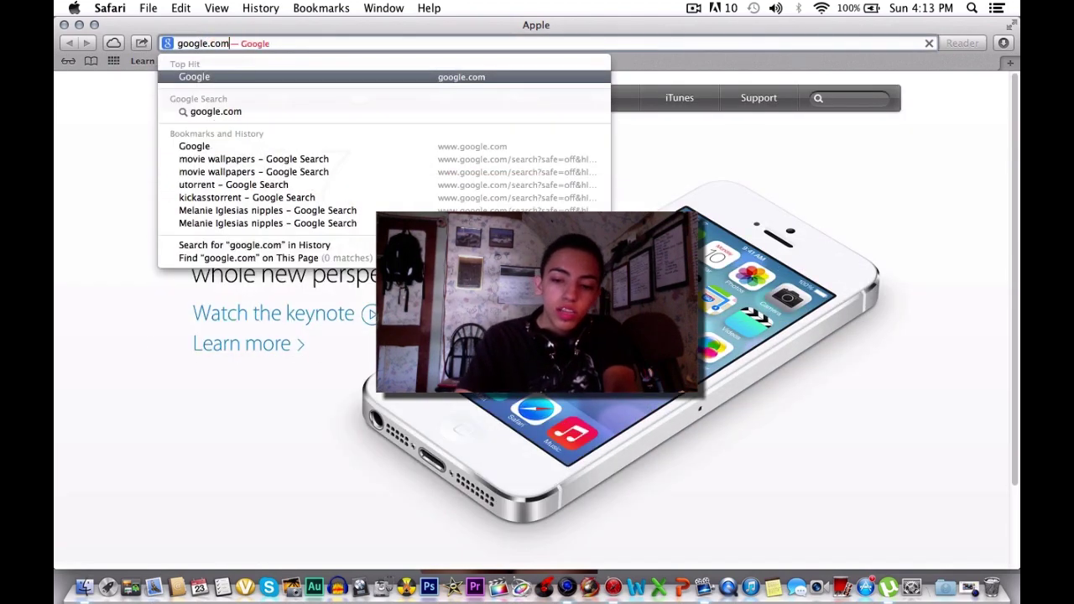
key("Return")
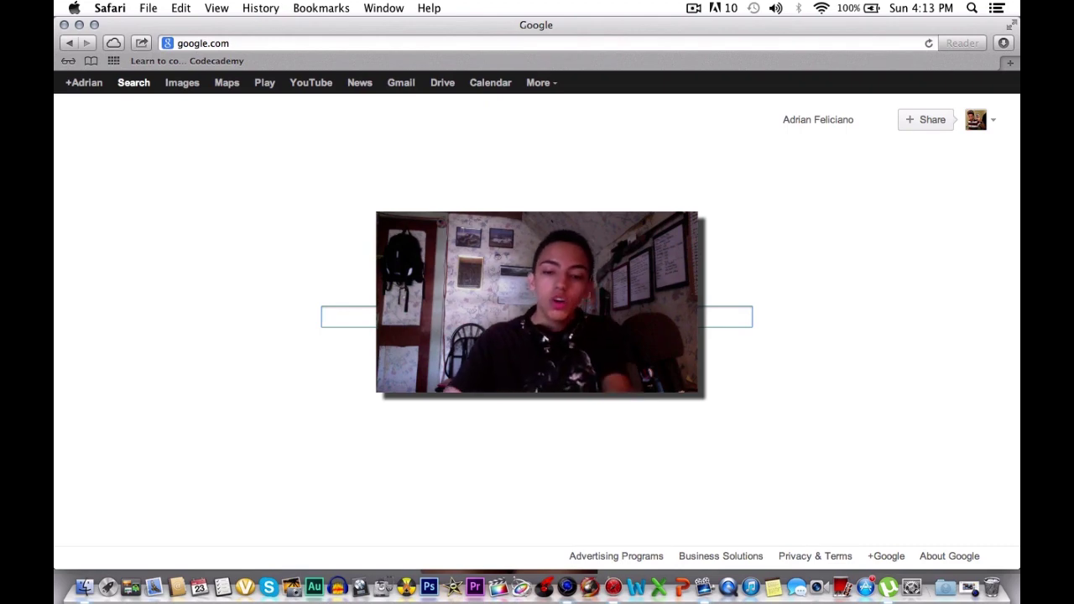
type("Bu")
type("r")
key("BackSpace")
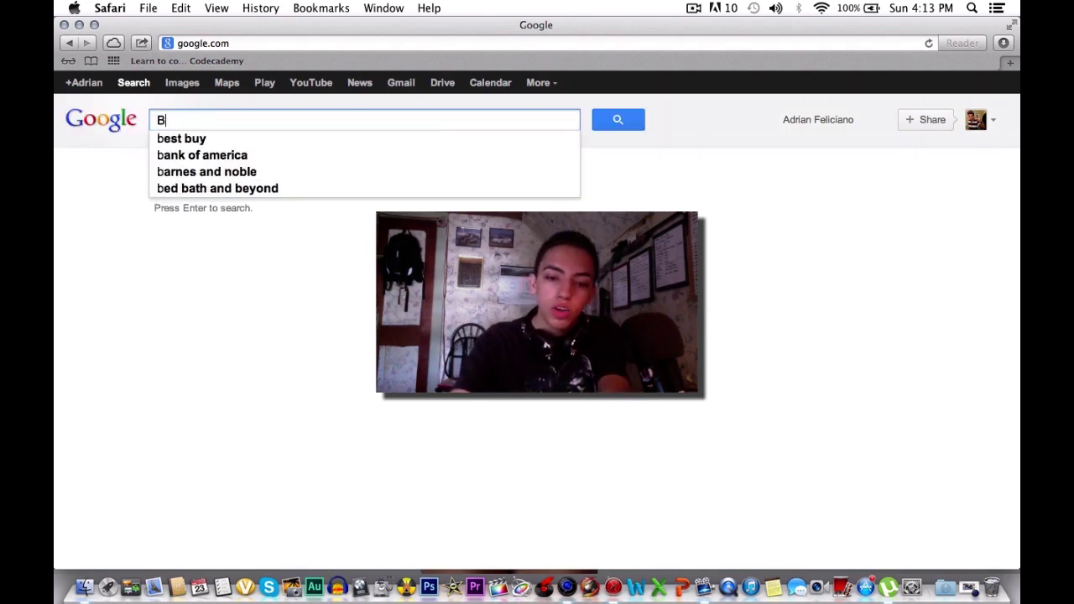
type("urn mac")
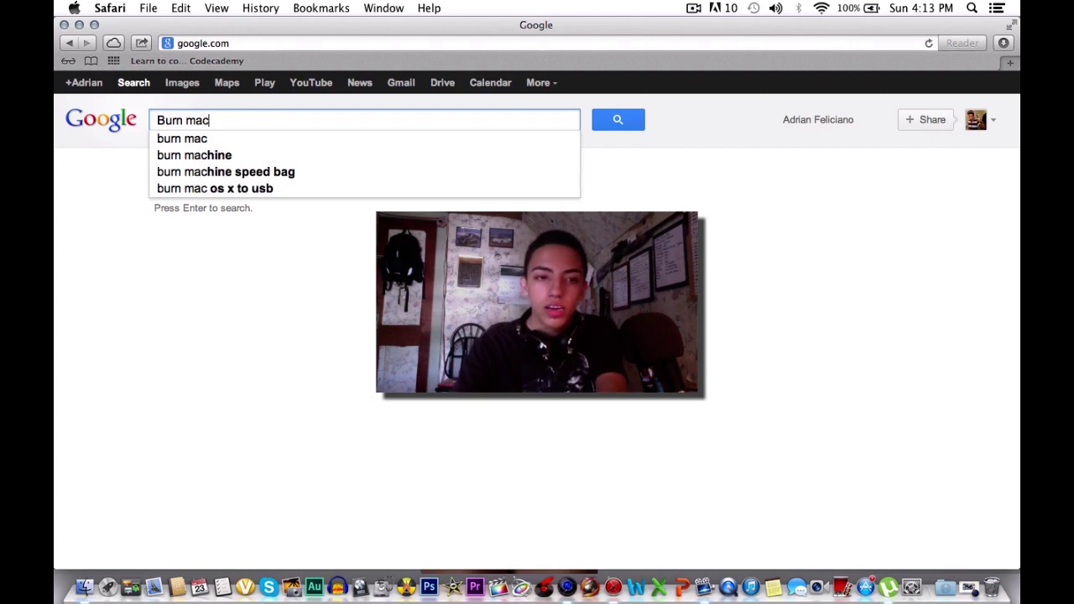
Run the search, open the 'Burn – Home' sourceforge result, and minimize Safari
key("Return")
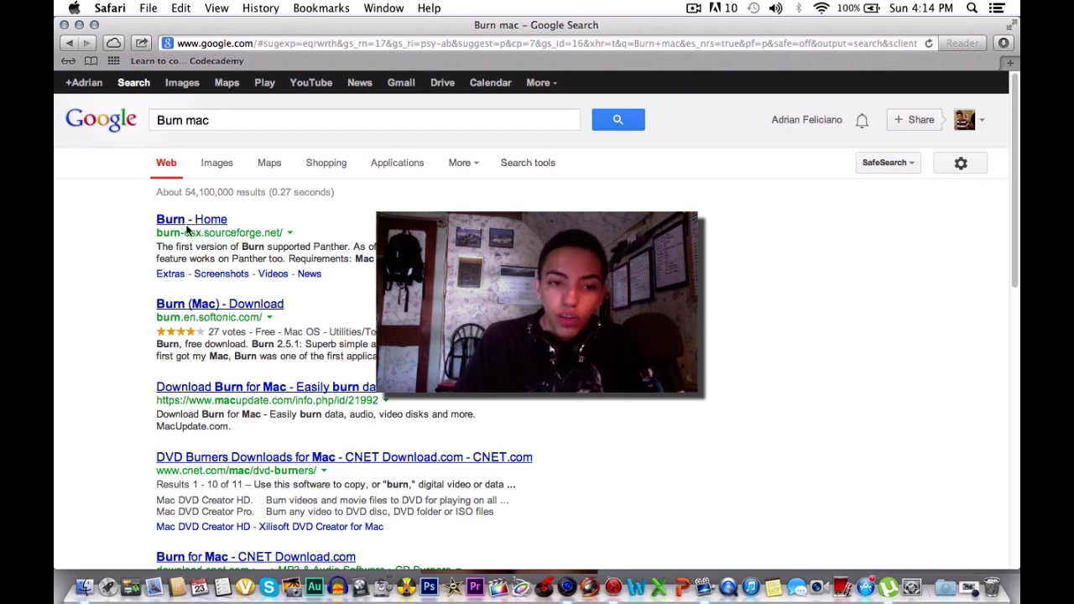
left_click(184, 223)
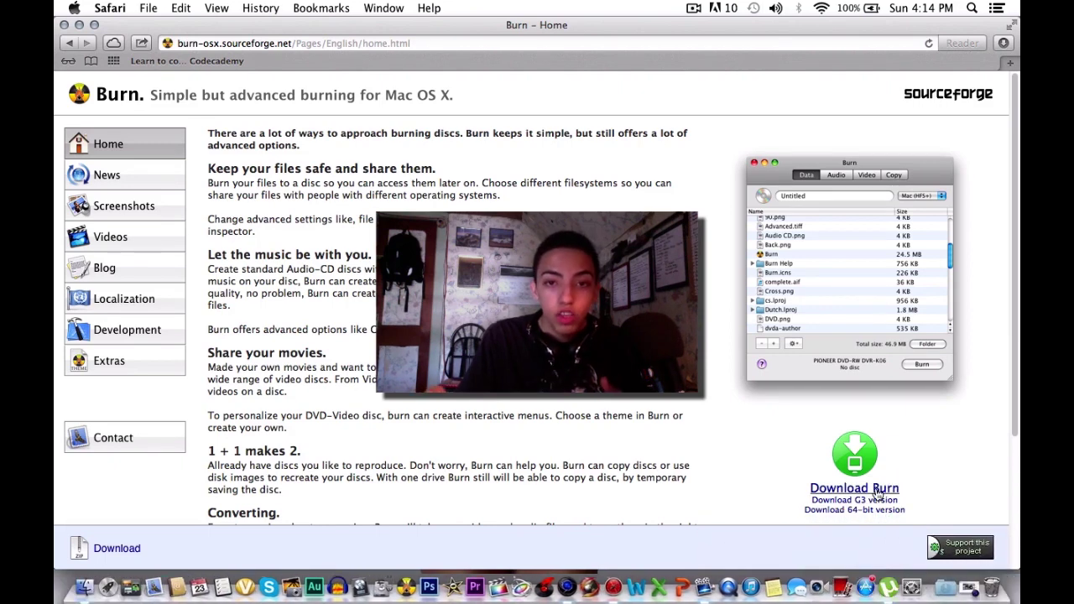
double_click(530, 26)
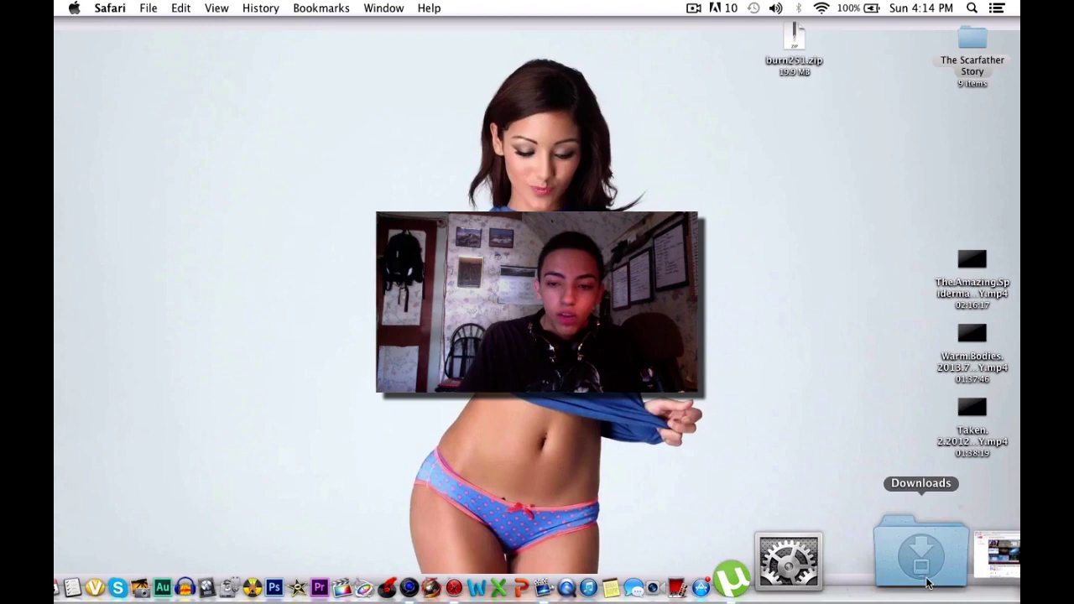
Move burn251.zip onto the desktop, extract it, and place the Burn folder beside the zip
left_click(797, 49)
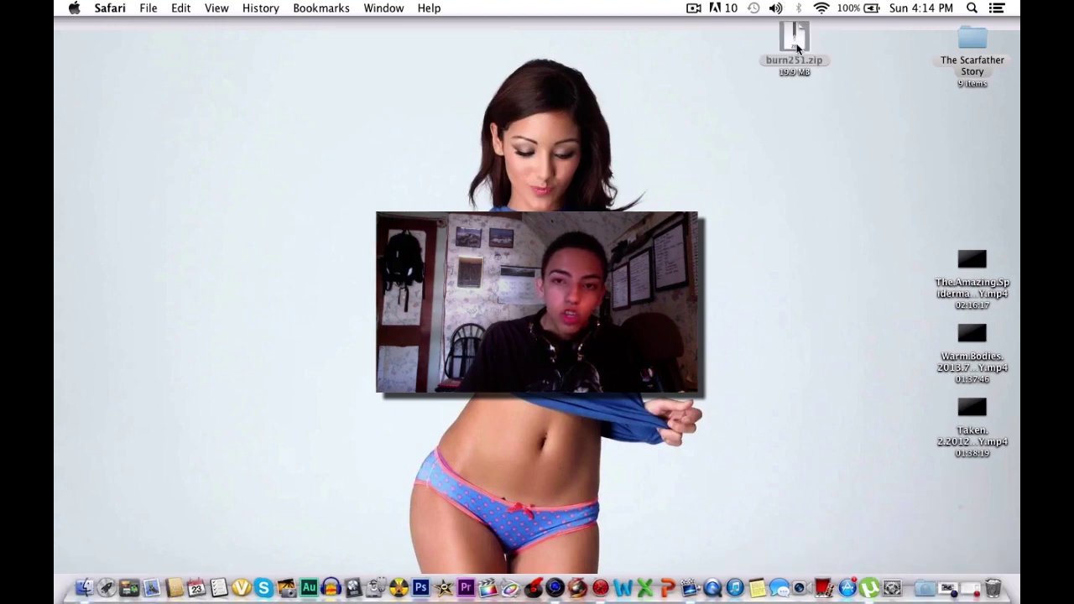
left_click_drag(723, 75, 704, 119)
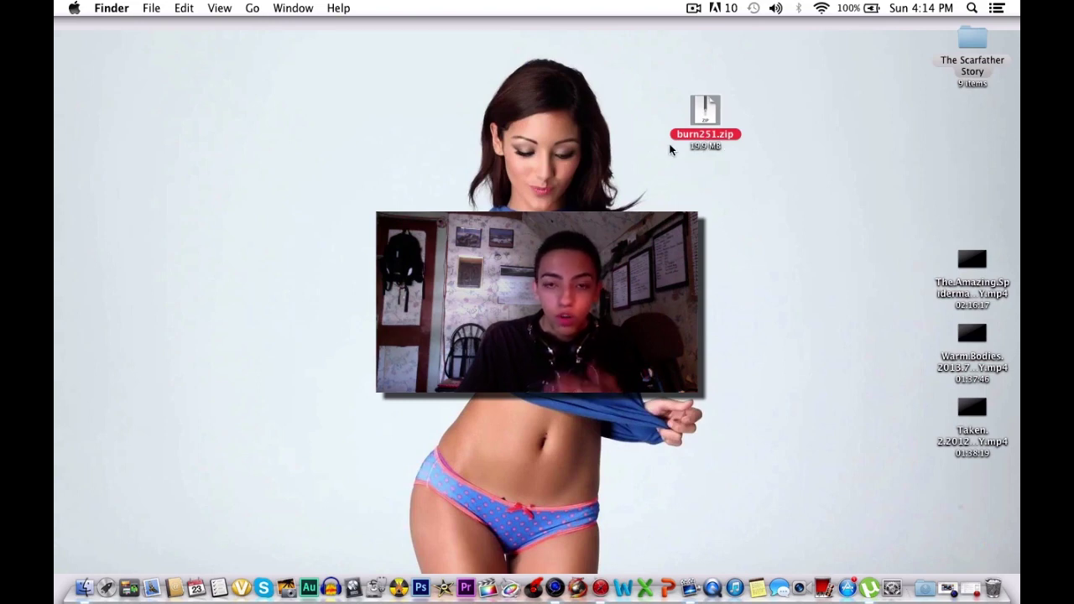
double_click(711, 120)
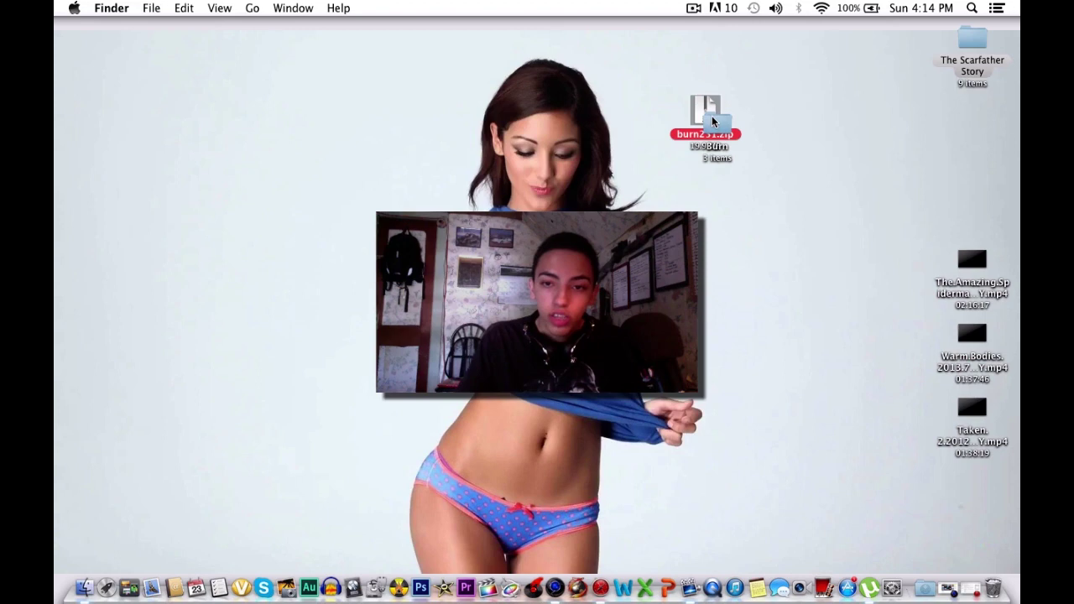
mouse_move(706, 109)
left_mouse_down()
mouse_move(734, 76)
mouse_move(800, 121)
mouse_move(784, 101)
mouse_move(822, 40)
mouse_move(790, 40)
left_mouse_up()
left_click(795, 124)
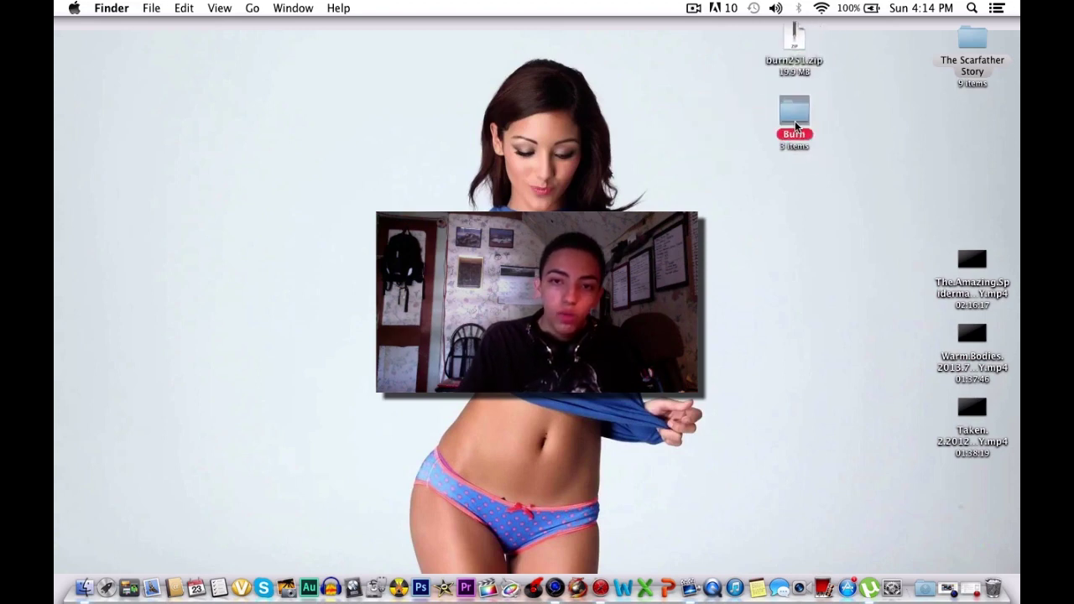
Copy the Burn application from the Burn folder into Applications
double_click(795, 124)
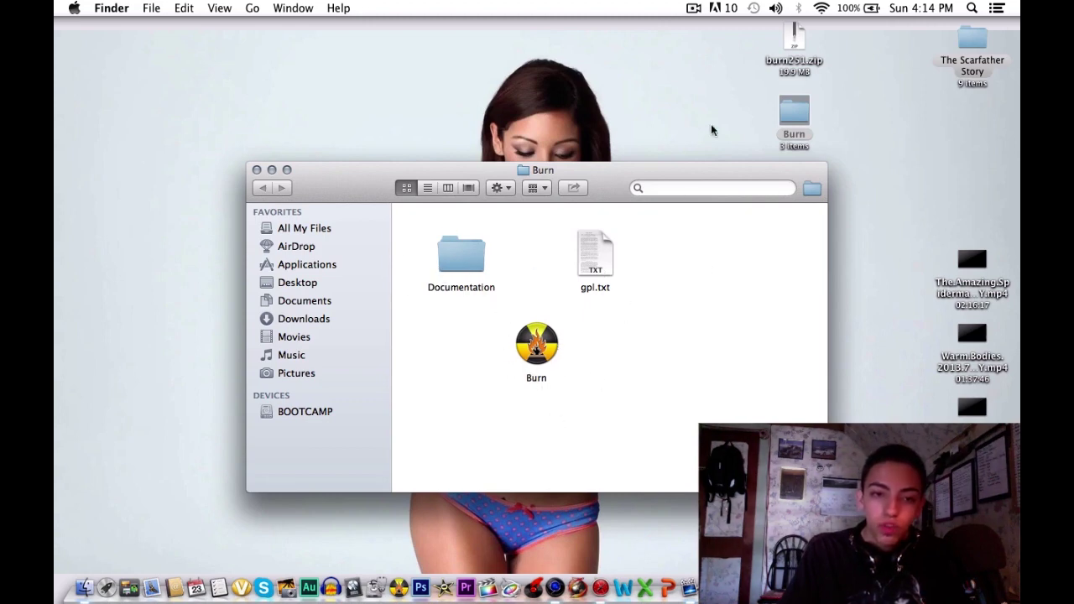
left_click(537, 344)
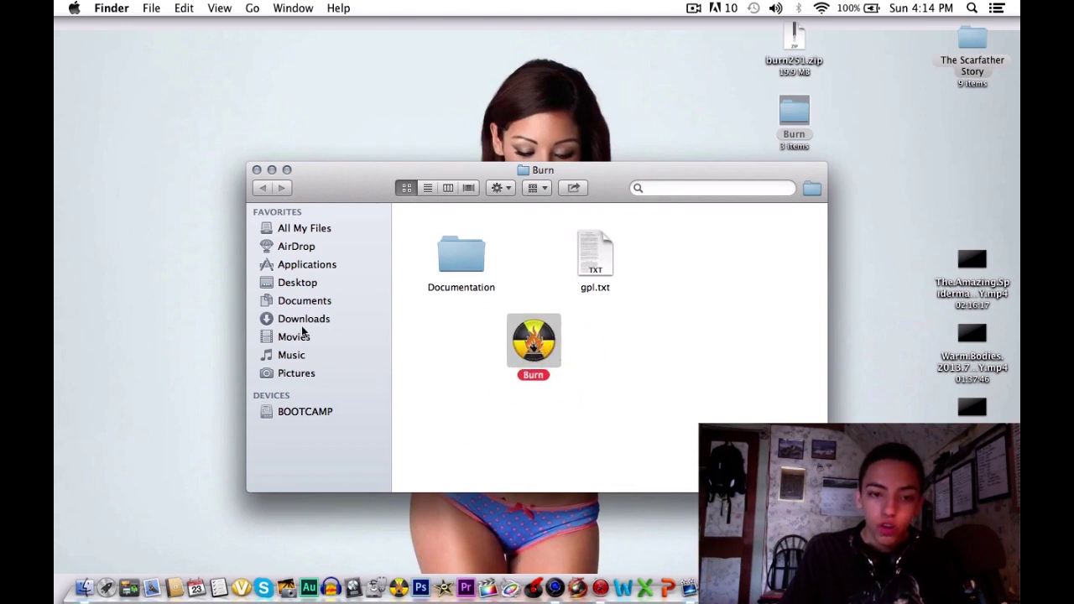
left_click(297, 265)
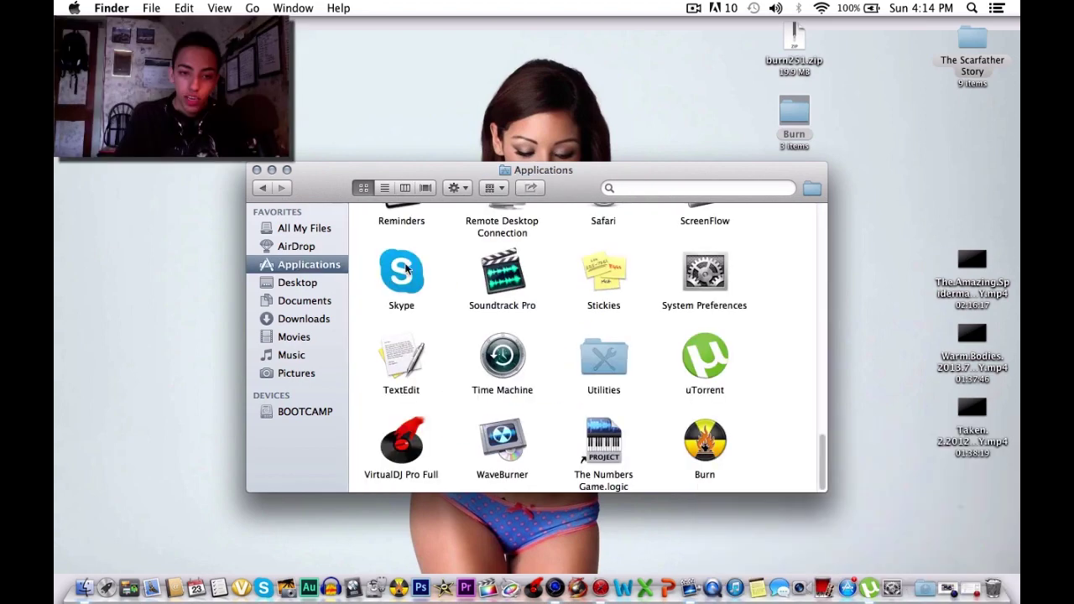
left_click(262, 187)
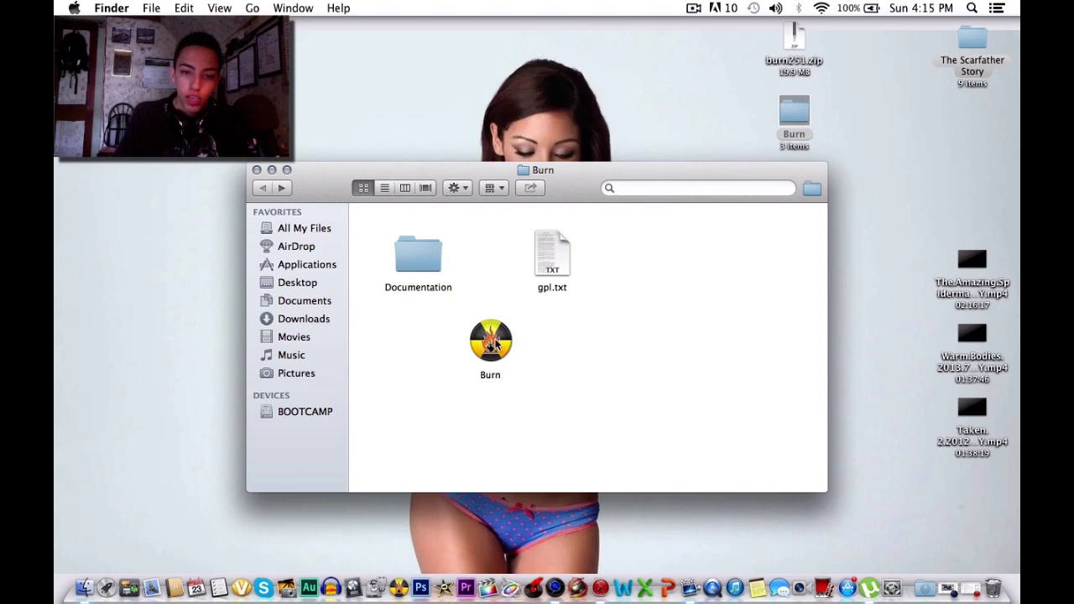
mouse_move(495, 344)
left_mouse_down()
mouse_move(299, 270)
mouse_move(293, 245)
mouse_move(453, 153)
mouse_move(698, 267)
mouse_move(661, 337)
left_mouse_up()
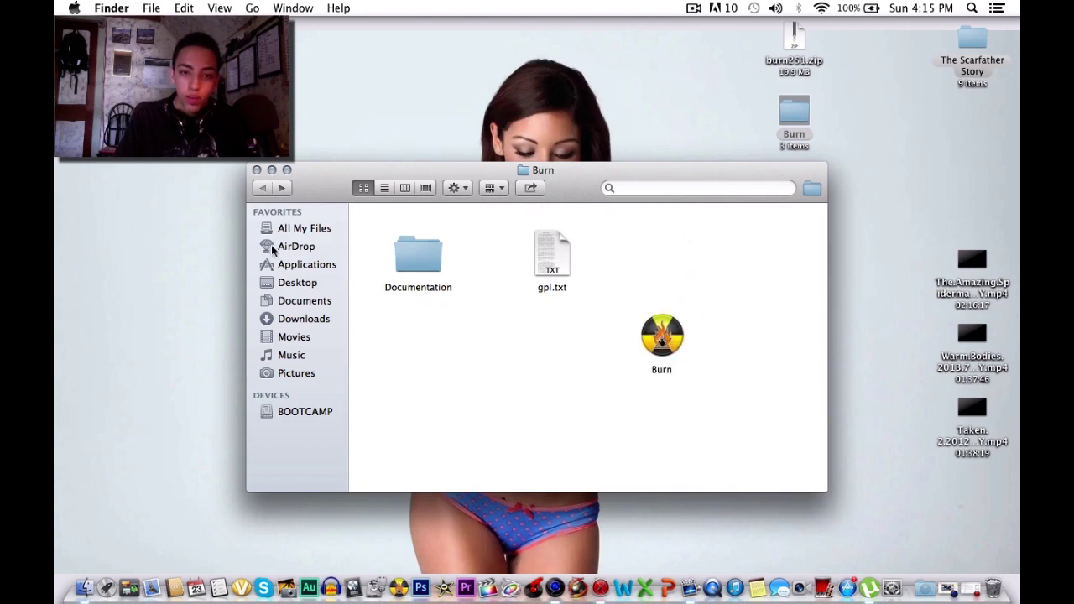
Check that Burn appears in Applications and the app grid, then close the Applications window
left_click(290, 266)
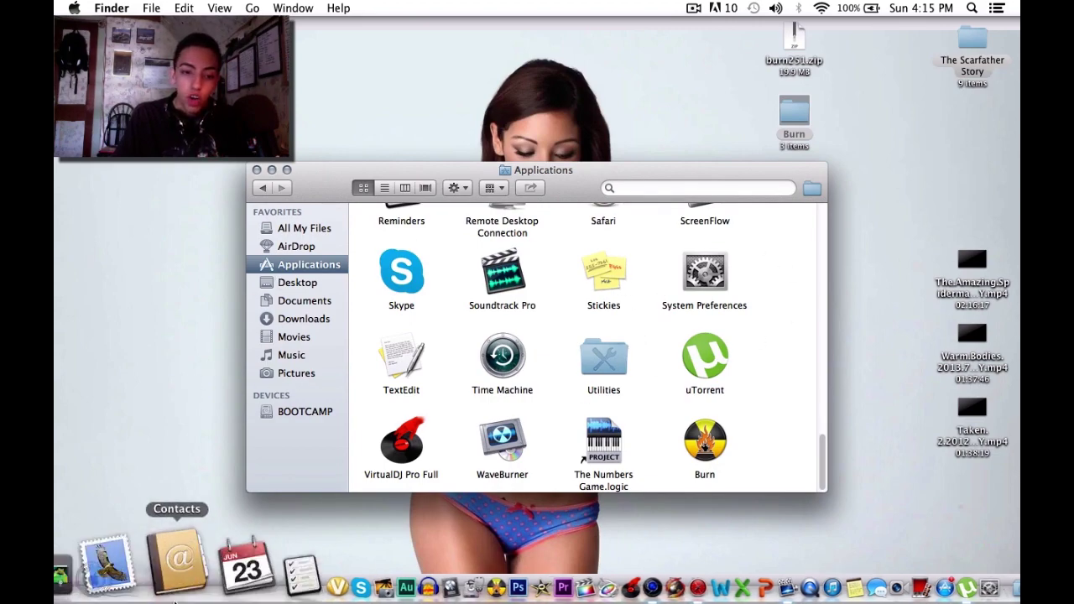
left_click(126, 556)
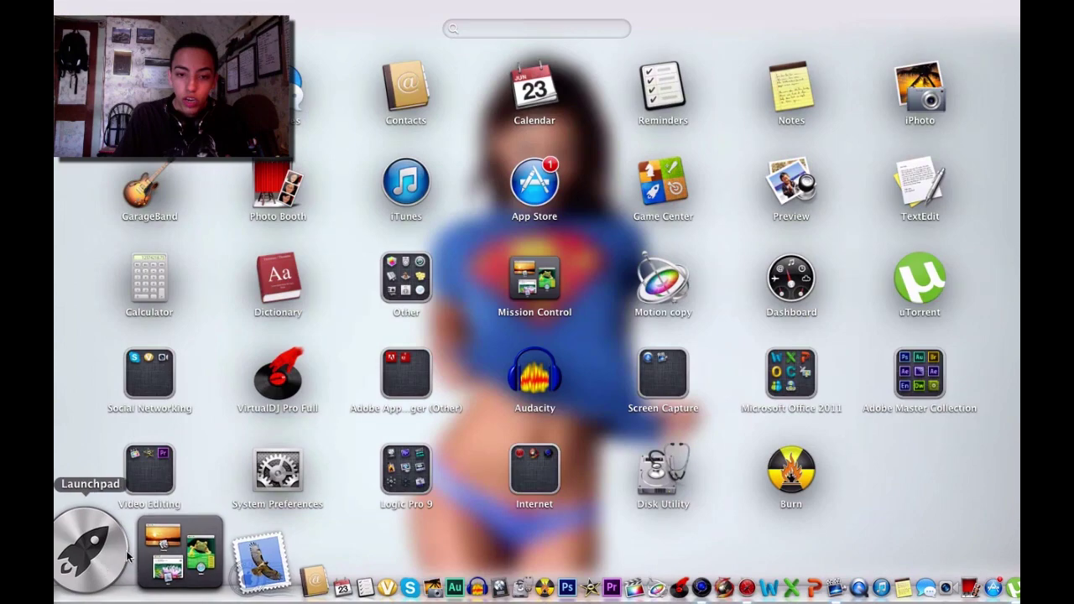
left_click(829, 472)
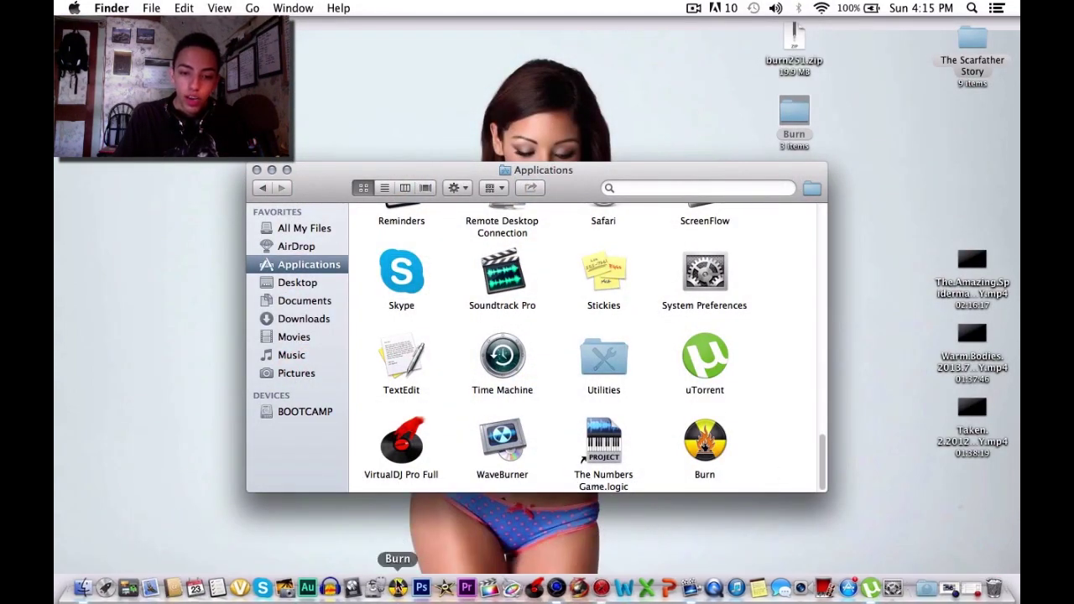
left_click(256, 170)
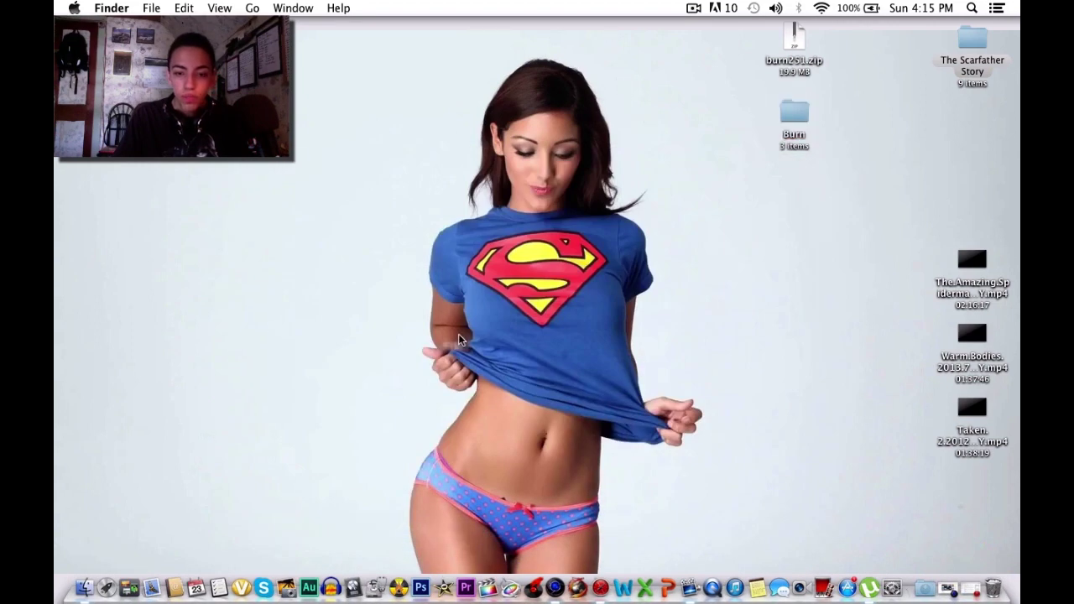
Launch Burn, centre its window, and set the Video disc format to DVD-Video
left_click(399, 577)
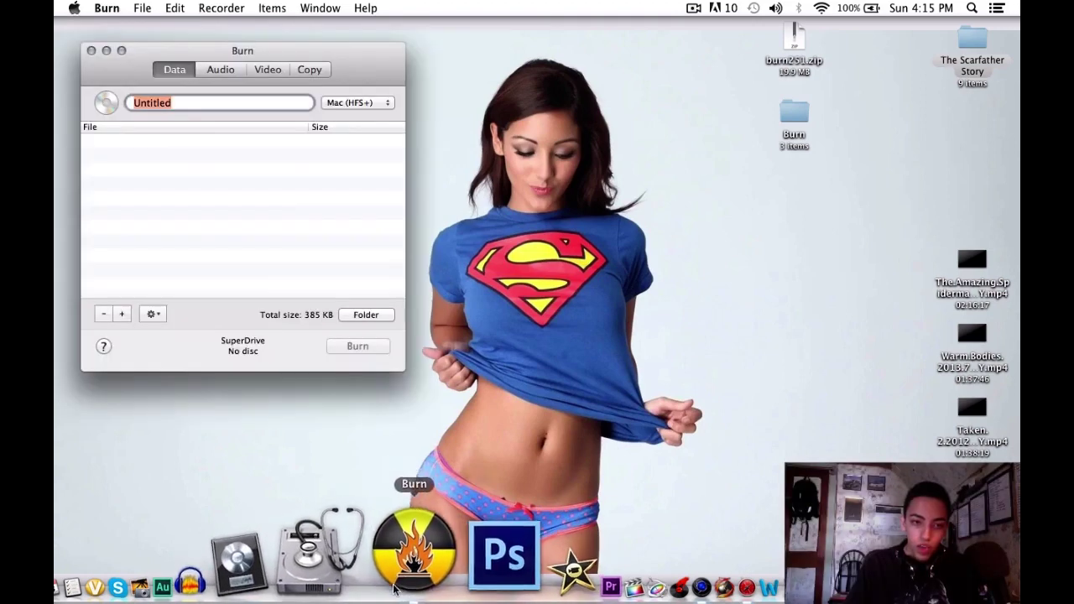
mouse_move(248, 50)
left_mouse_down()
mouse_move(434, 50)
mouse_move(458, 104)
left_mouse_up()
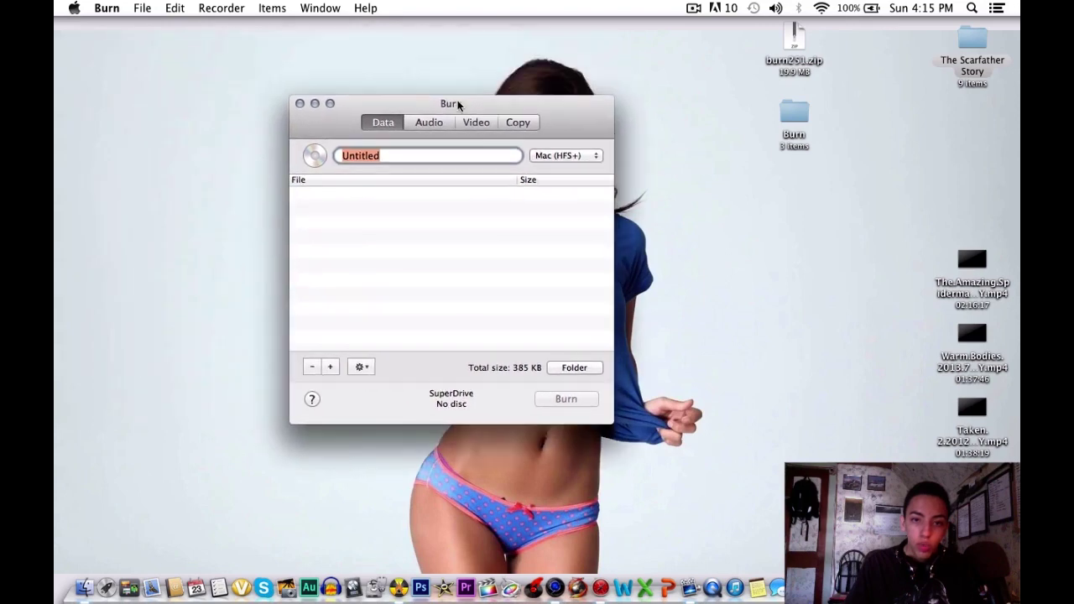
left_click(477, 123)
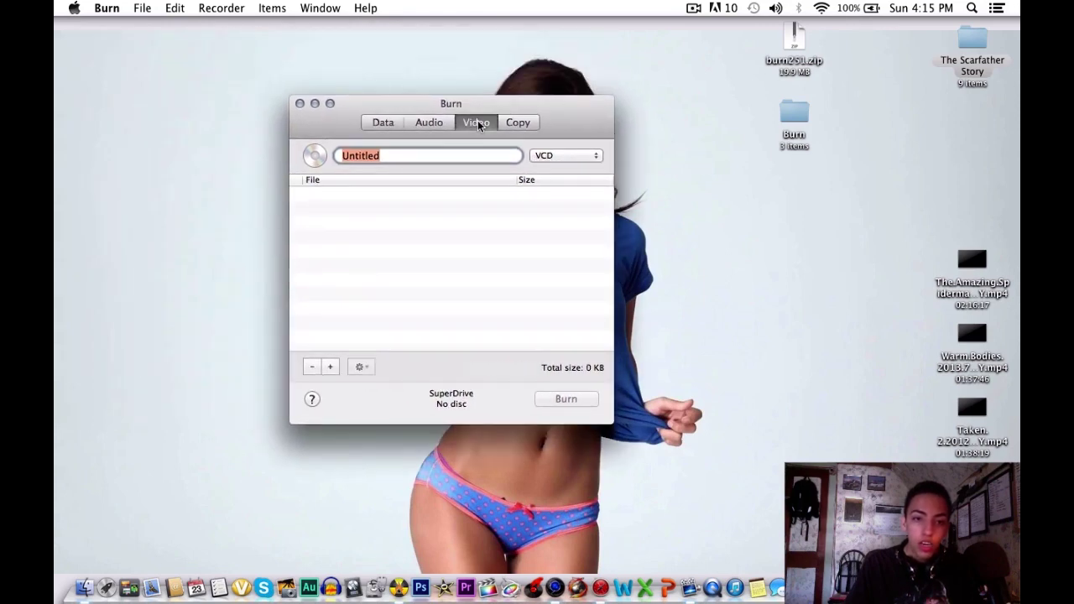
left_click(597, 156)
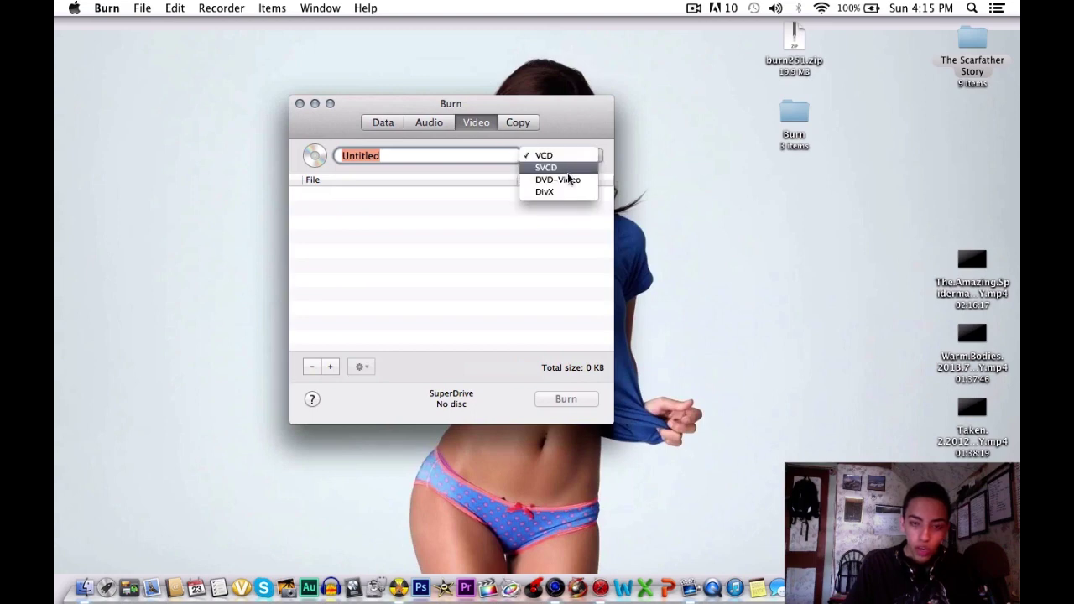
left_click(566, 181)
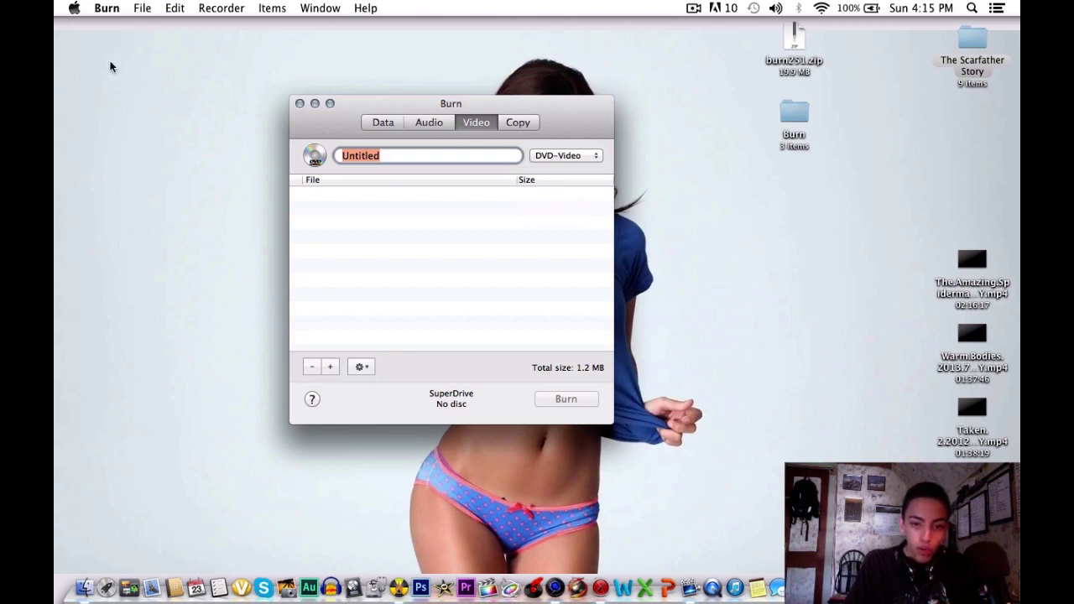
Change the Video region in Burn's Preferences from PAL to NTSC and close the window
left_click(106, 10)
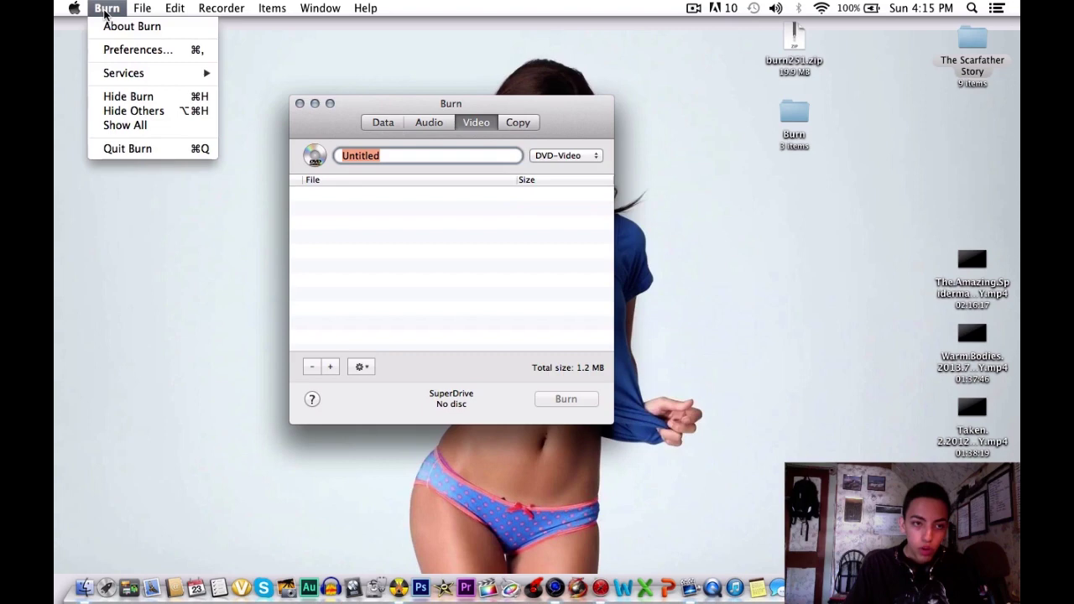
left_click(122, 50)
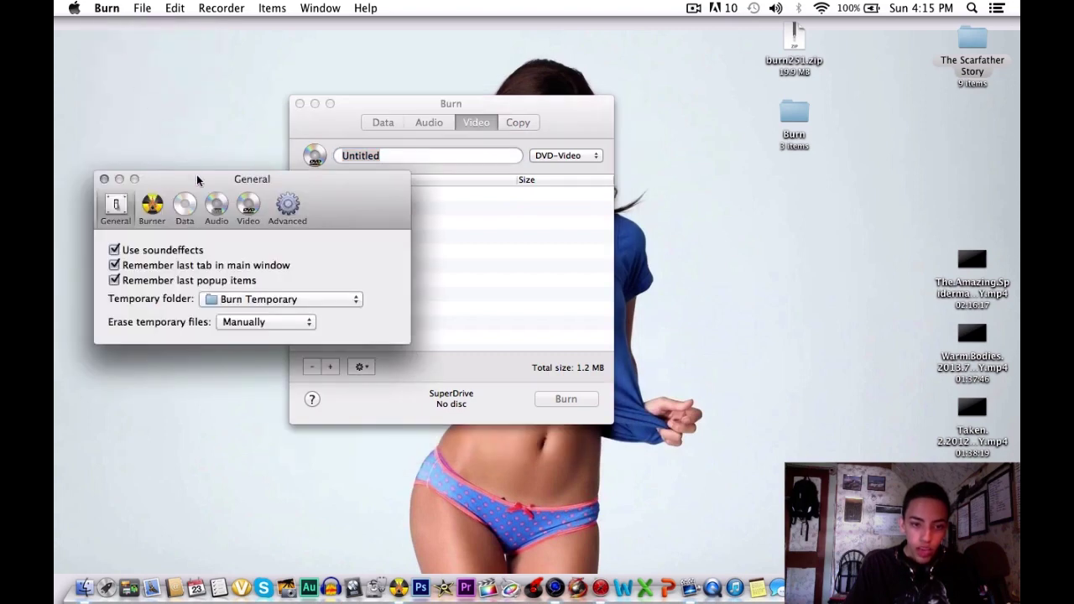
left_click(247, 206)
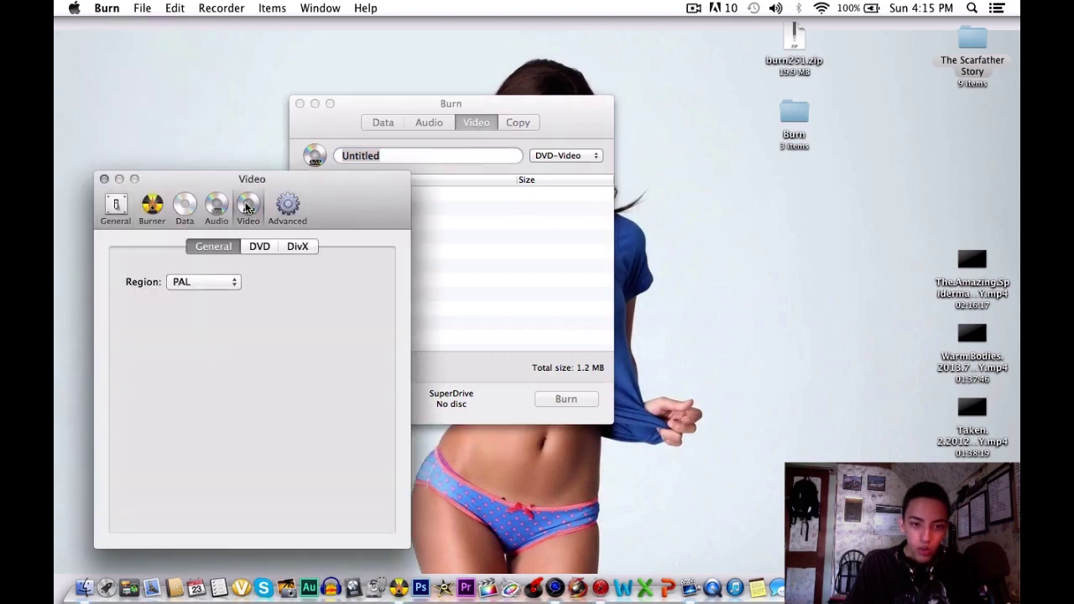
left_click(231, 285)
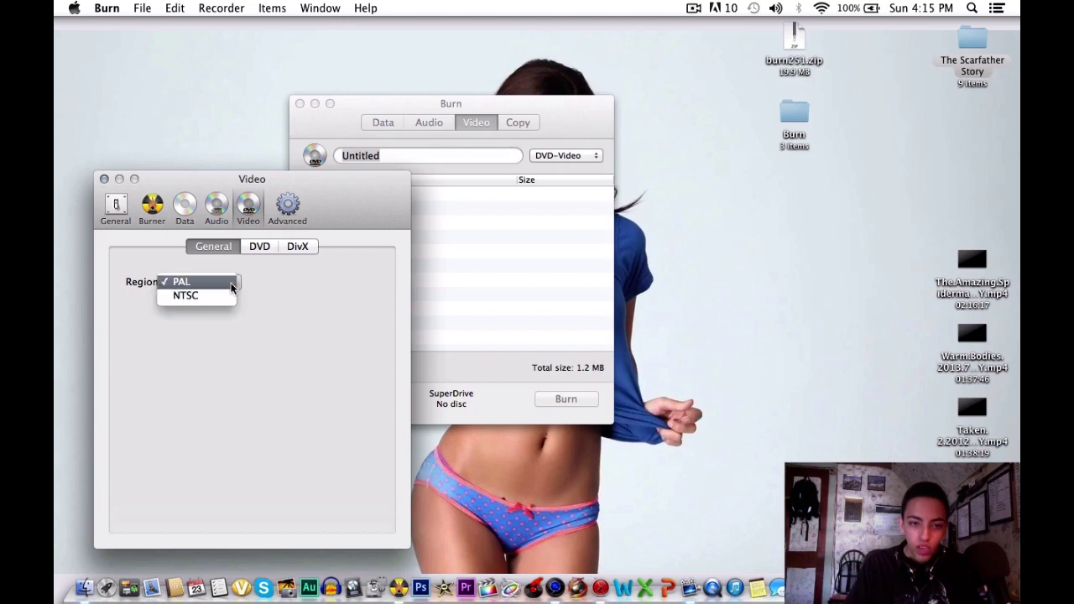
left_click(189, 298)
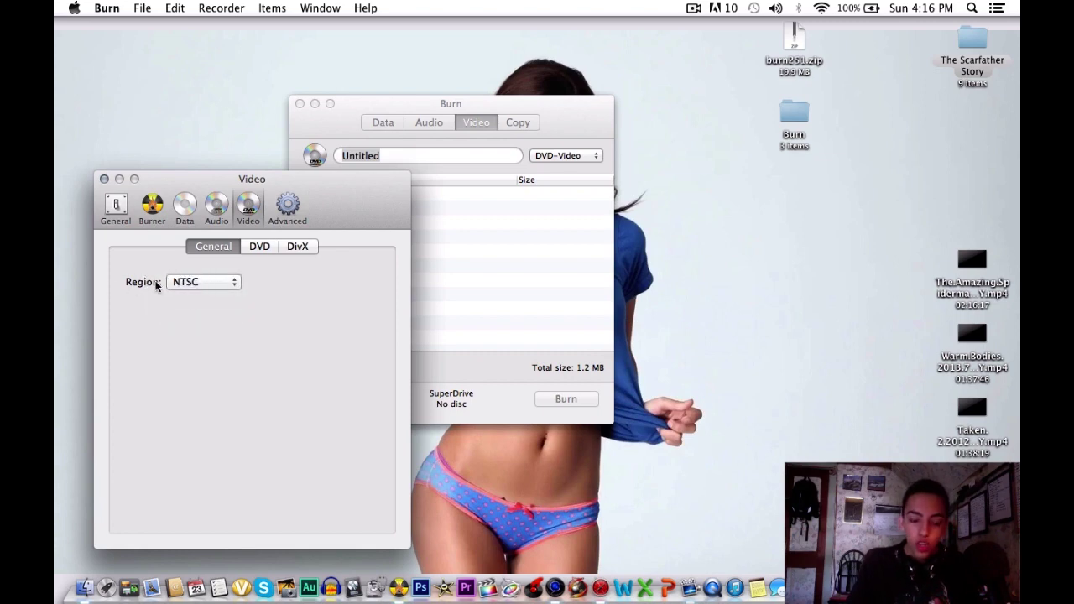
left_click(104, 179)
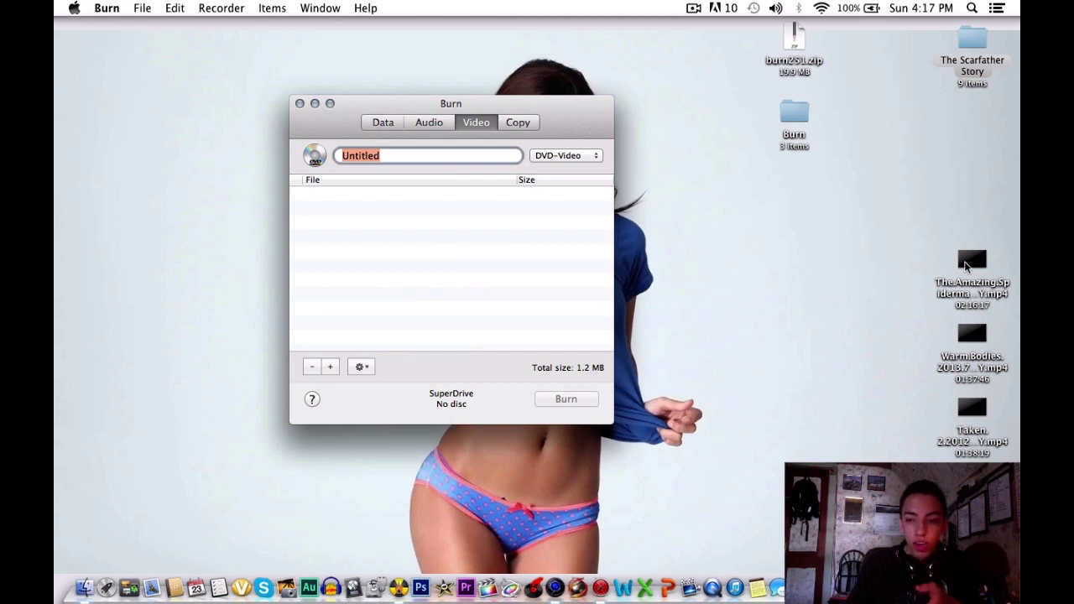
Add the Amazing Spiderman movie, converting it to MPG saved on the Desktop
mouse_move(969, 266)
left_mouse_down()
mouse_move(897, 253)
mouse_move(375, 236)
mouse_move(393, 234)
left_mouse_up()
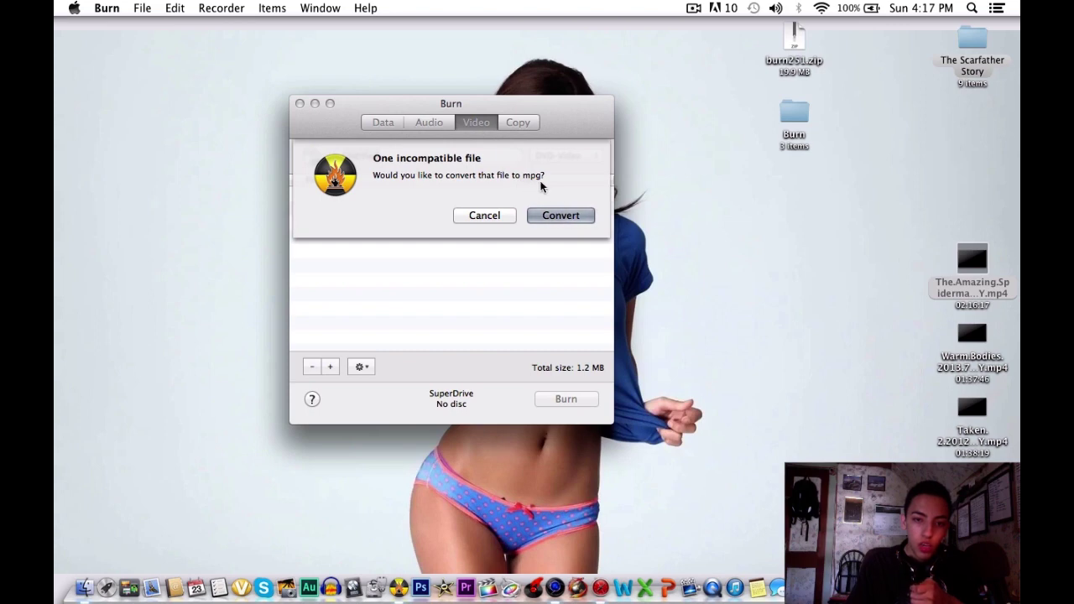
left_click(547, 217)
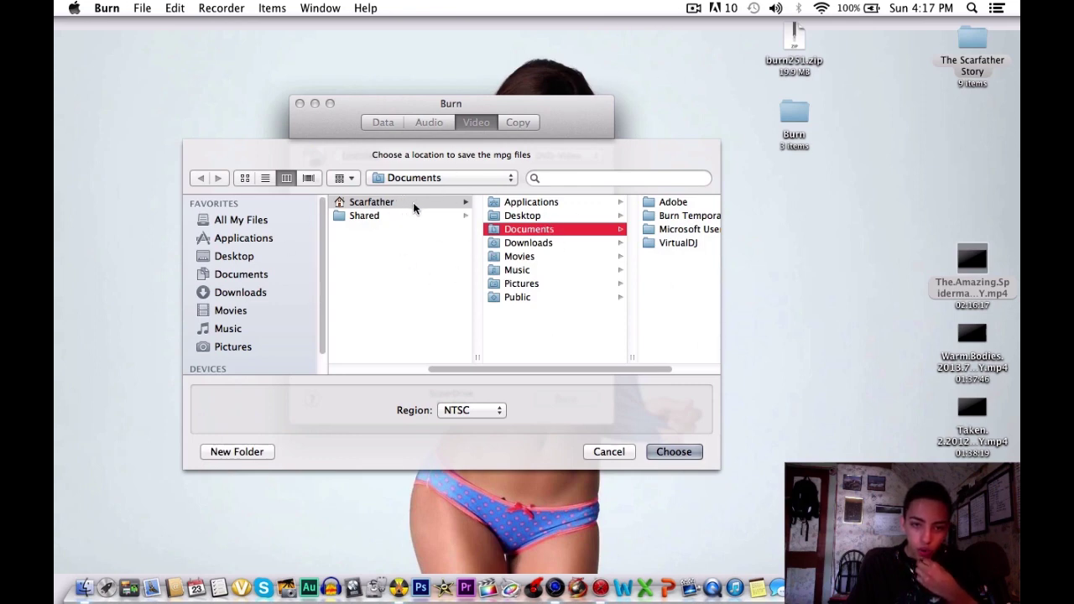
left_click(246, 257)
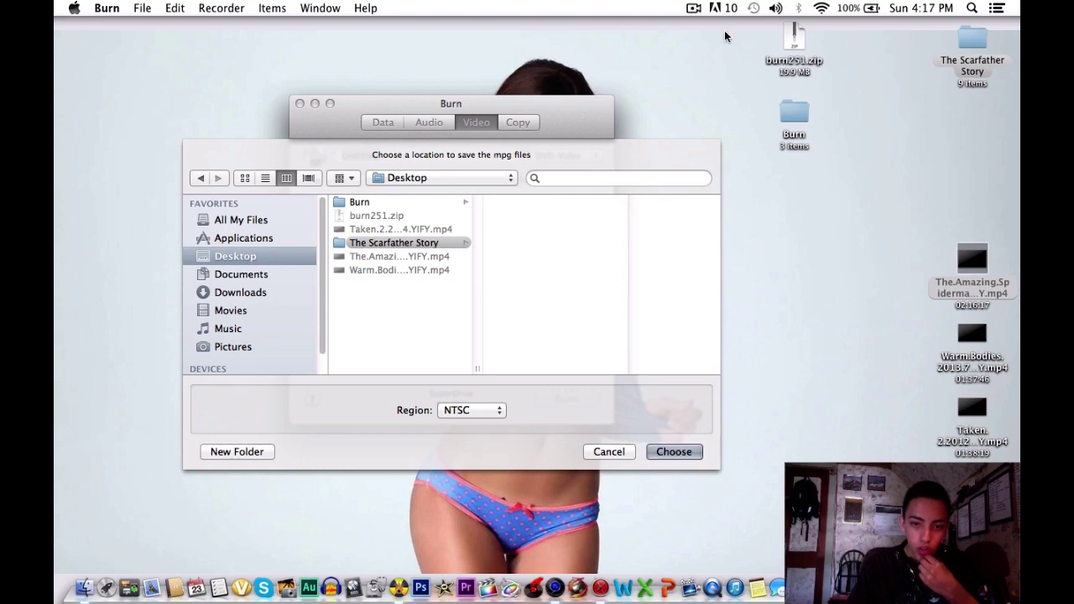
left_click(671, 453)
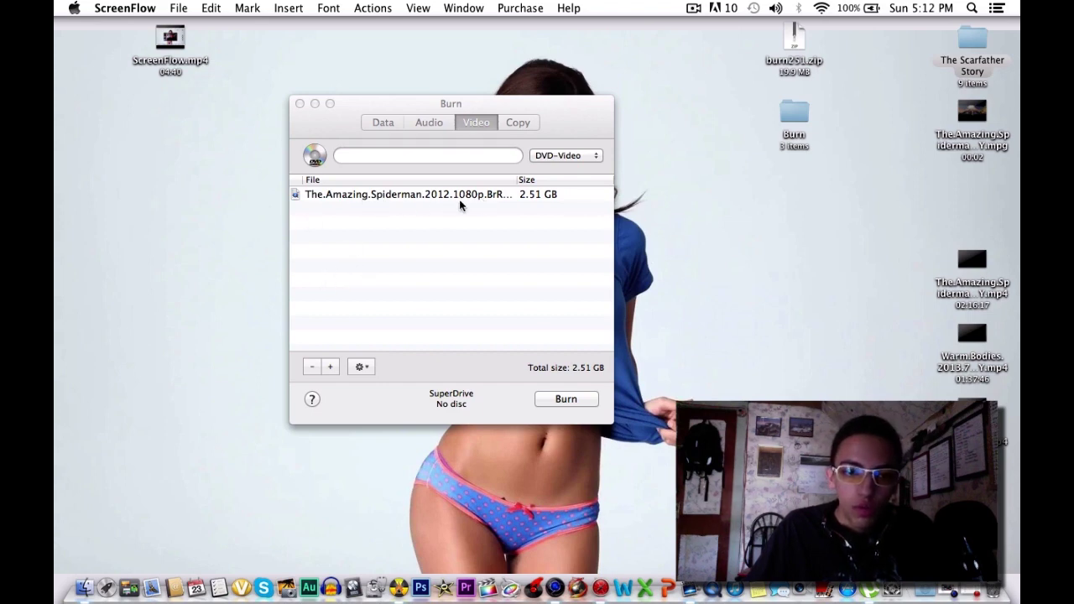
Title the disc 'The Amazing Spiderman 1080p'
left_click(399, 160)
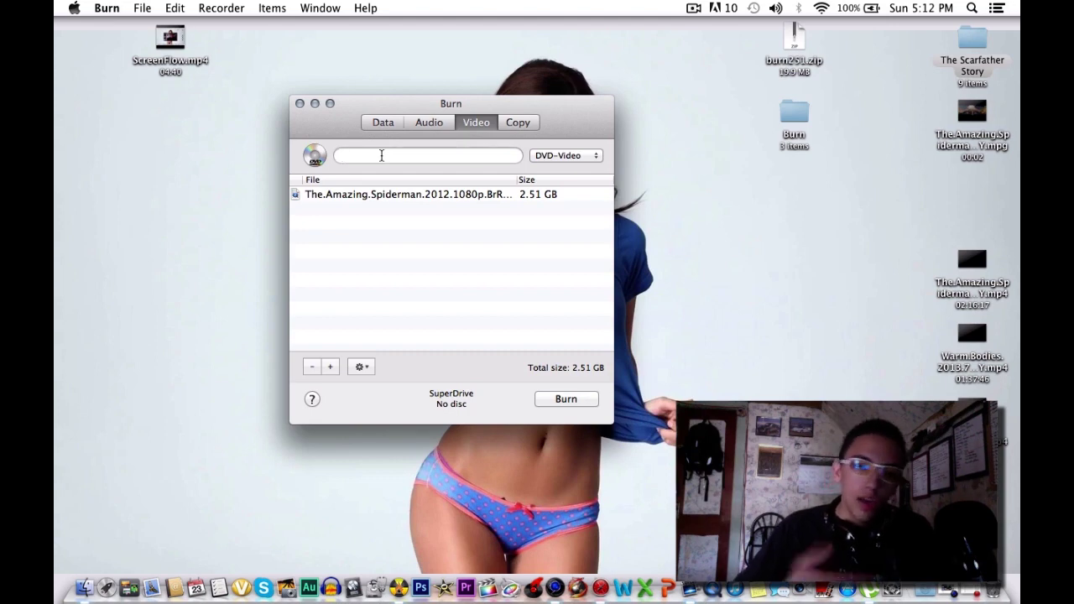
type("T")
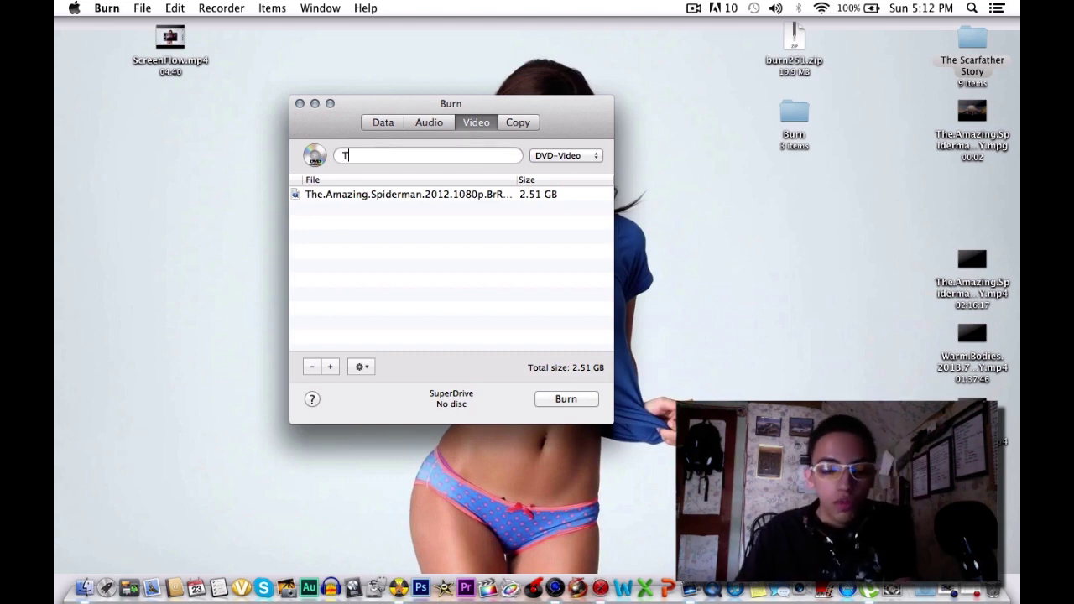
type("he")
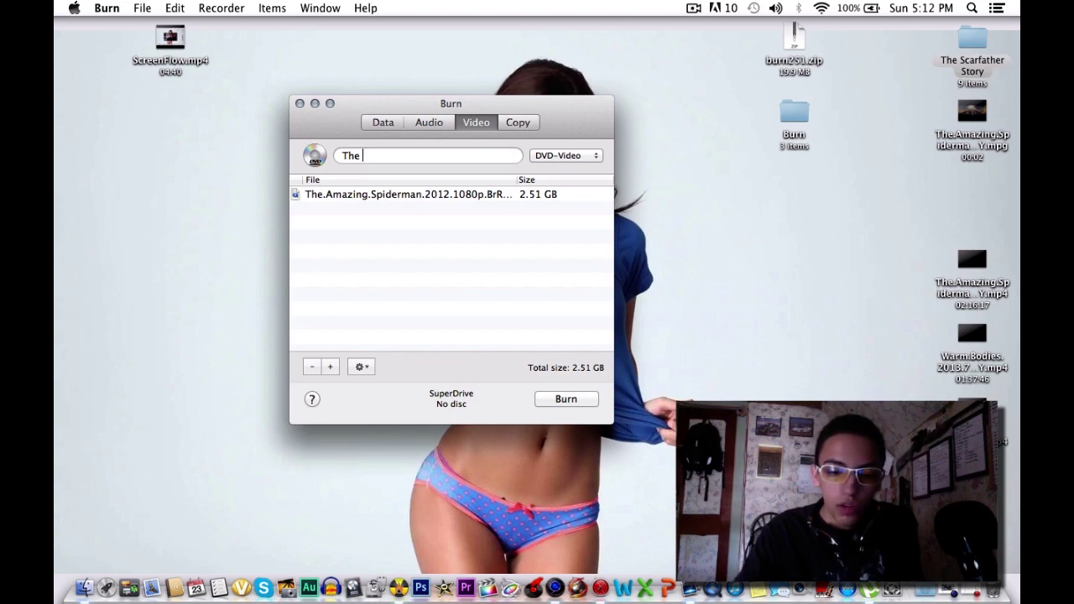
type(" Ama")
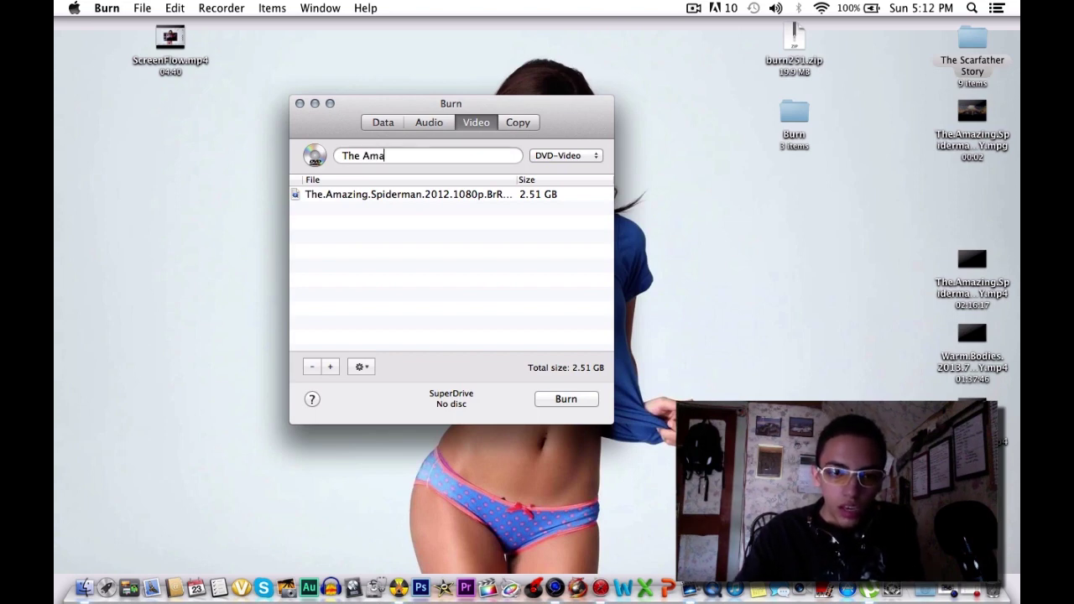
type("zing ")
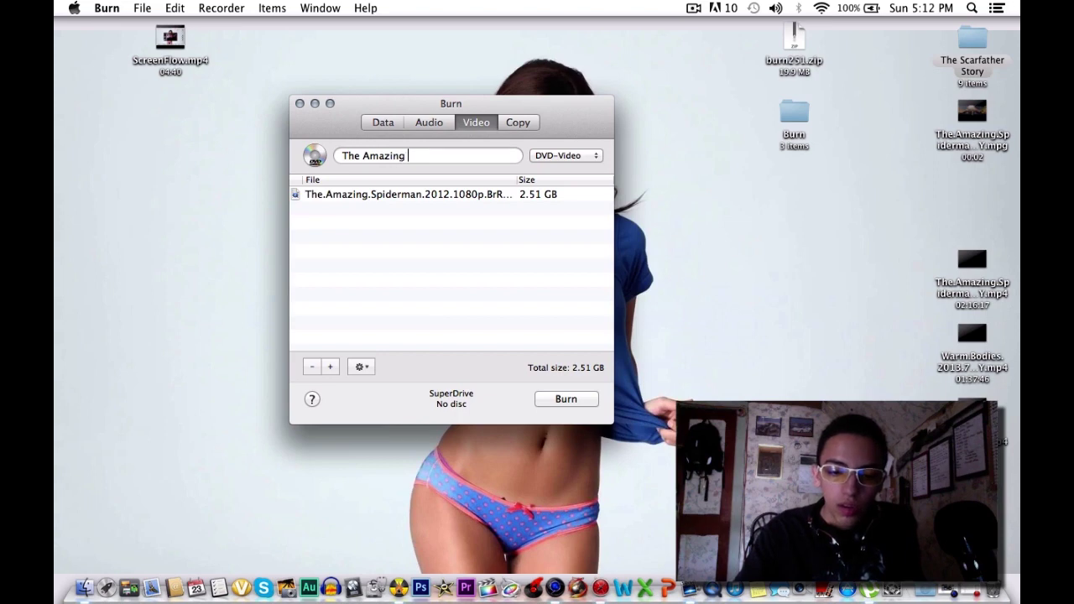
type("Spider")
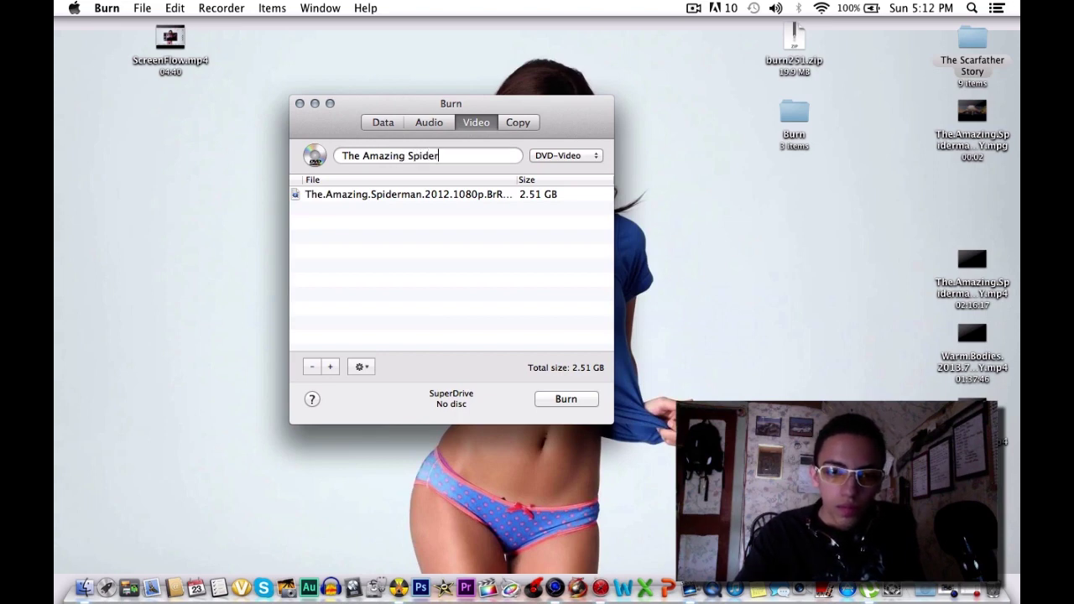
type("man 1080p")
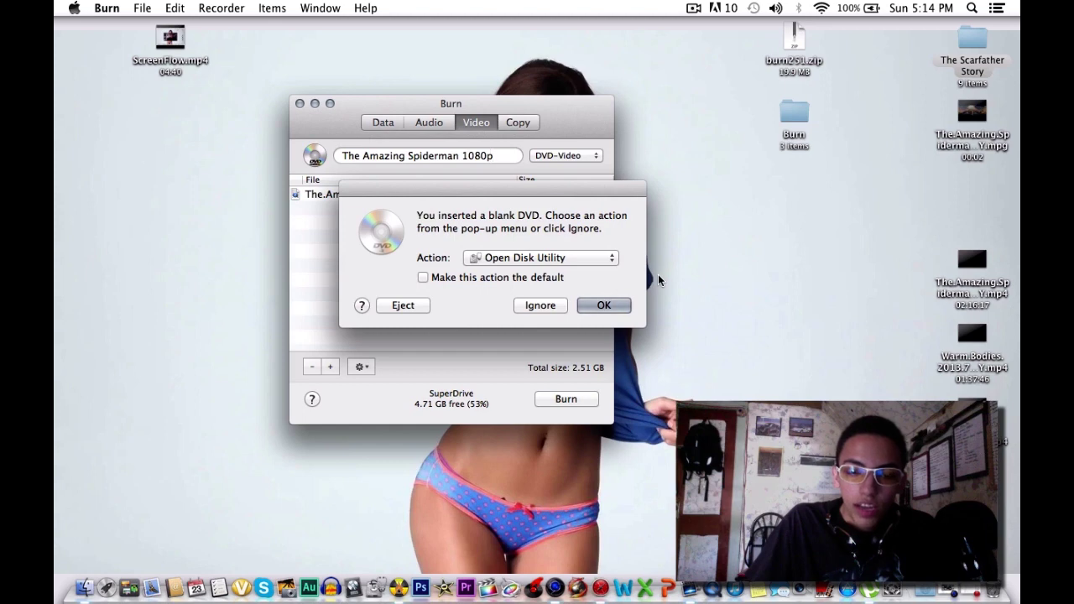
Ignore the blank-DVD prompt to return to the project
left_click(541, 305)
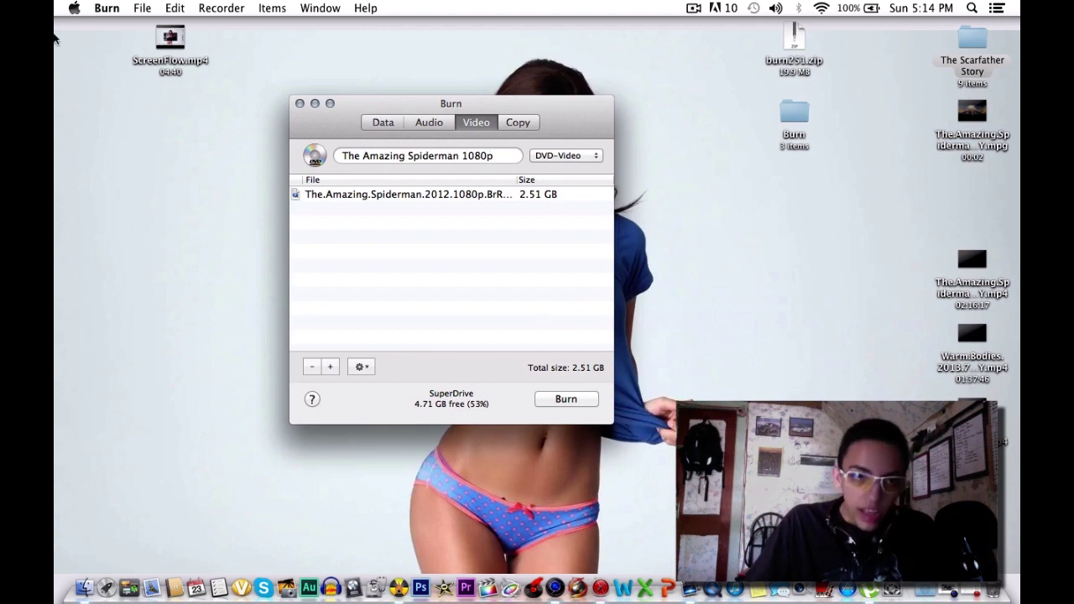
left_click(107, 8)
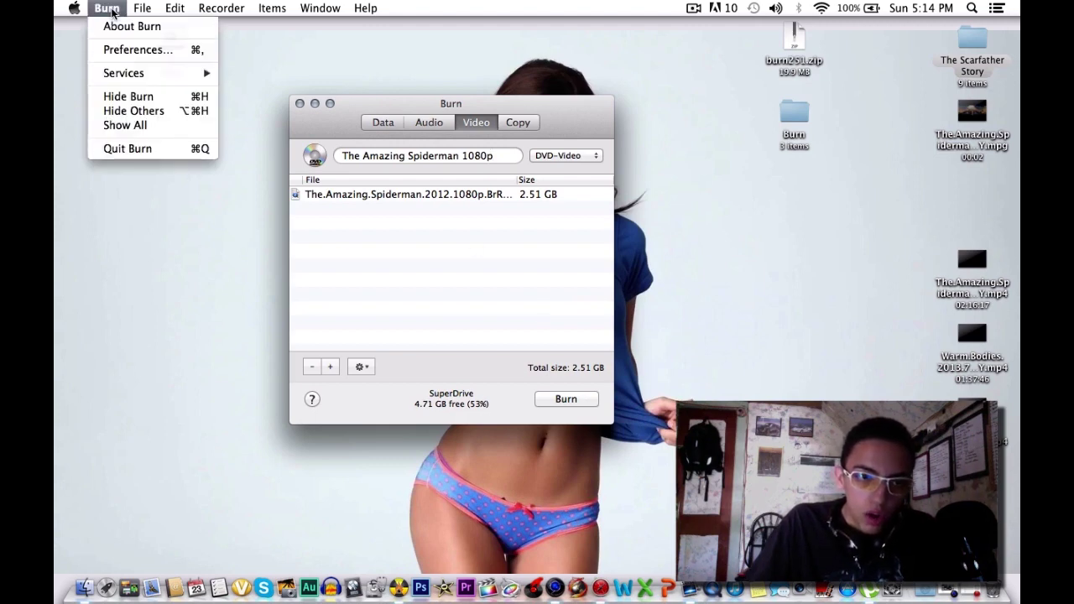
left_click(130, 49)
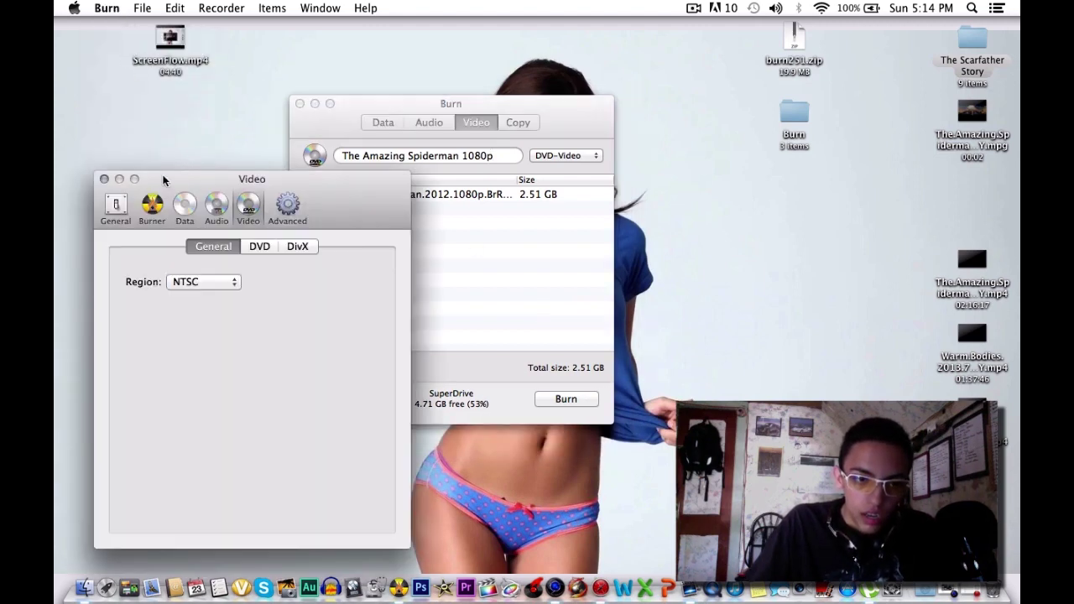
left_click(266, 242)
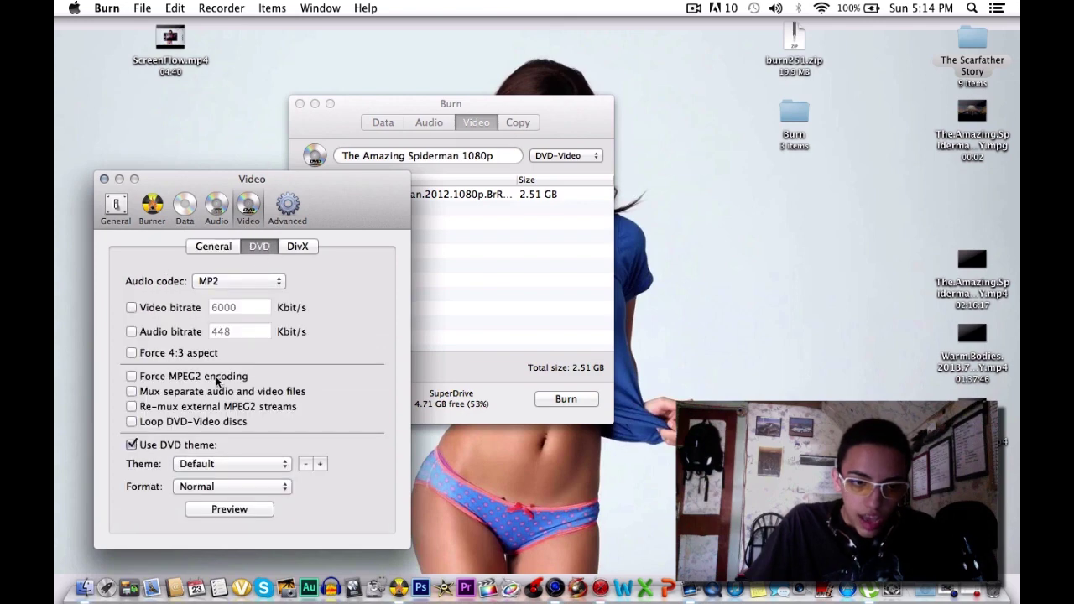
left_click(281, 467)
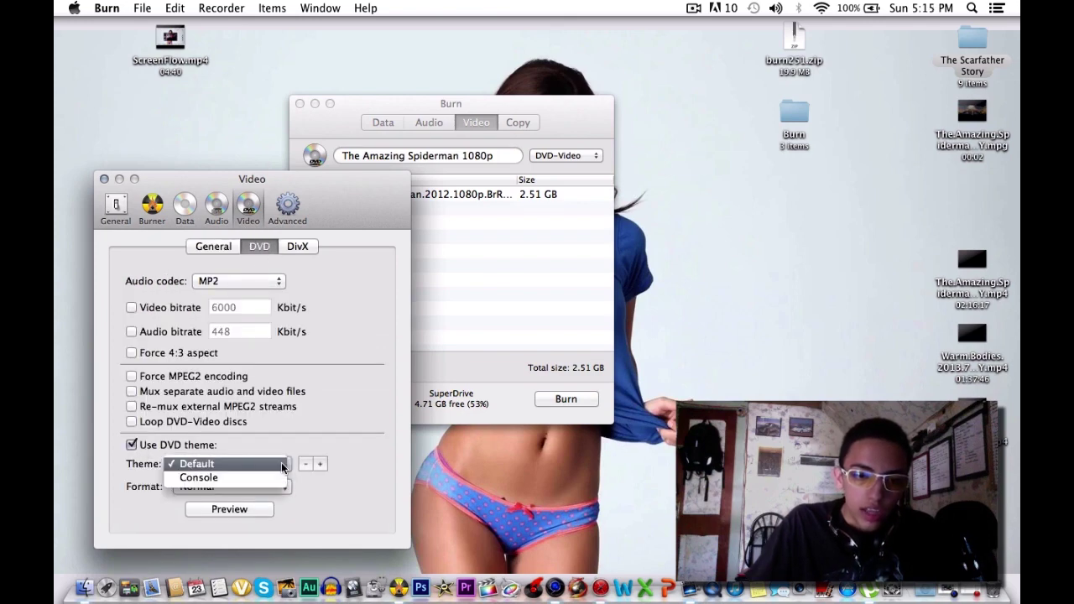
left_click(263, 465)
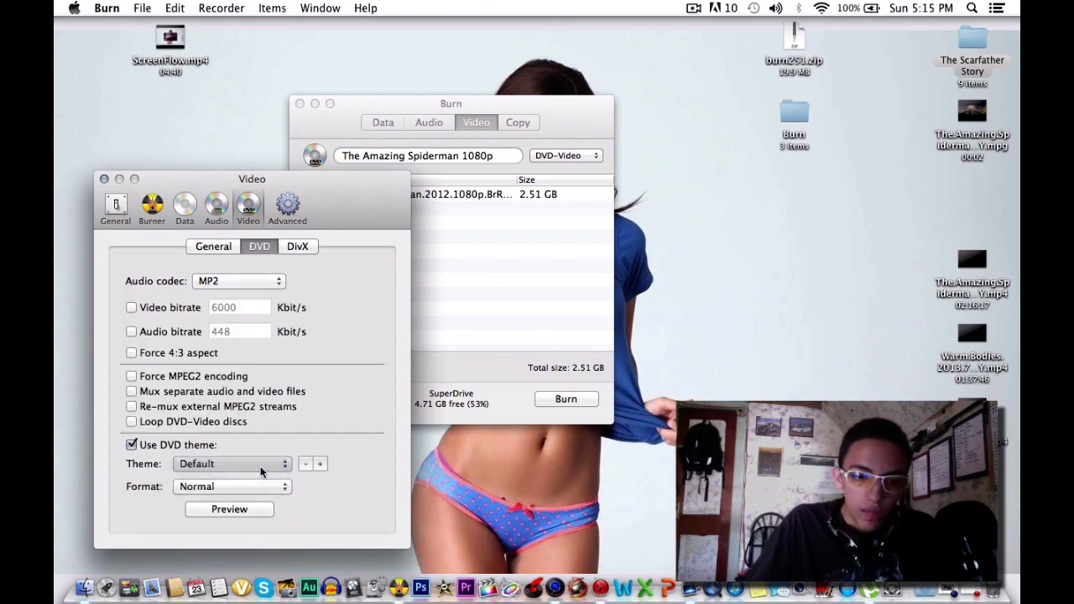
left_click(262, 509)
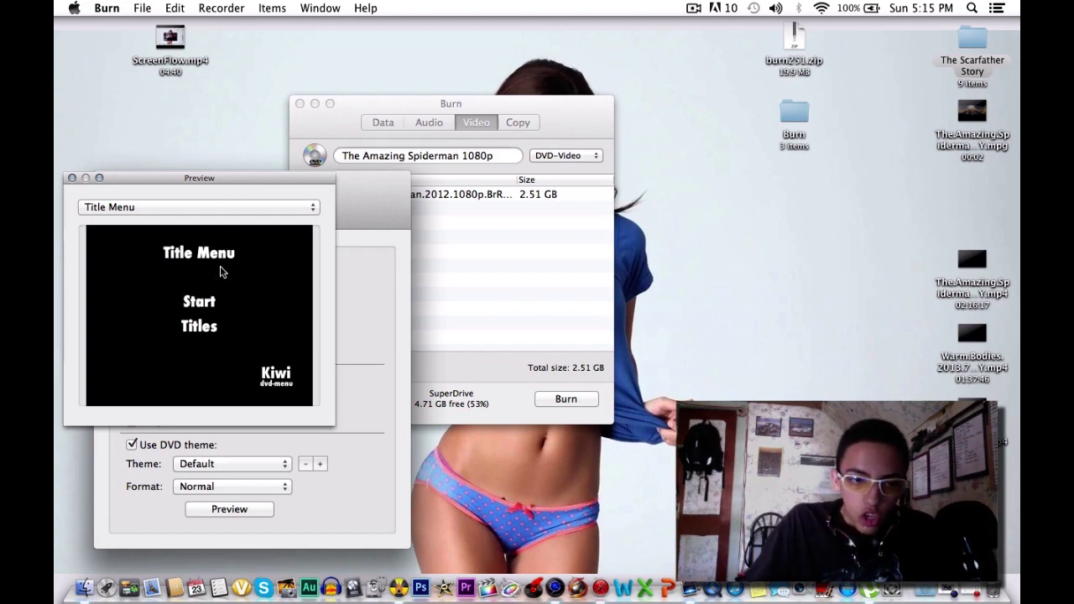
left_click(72, 178)
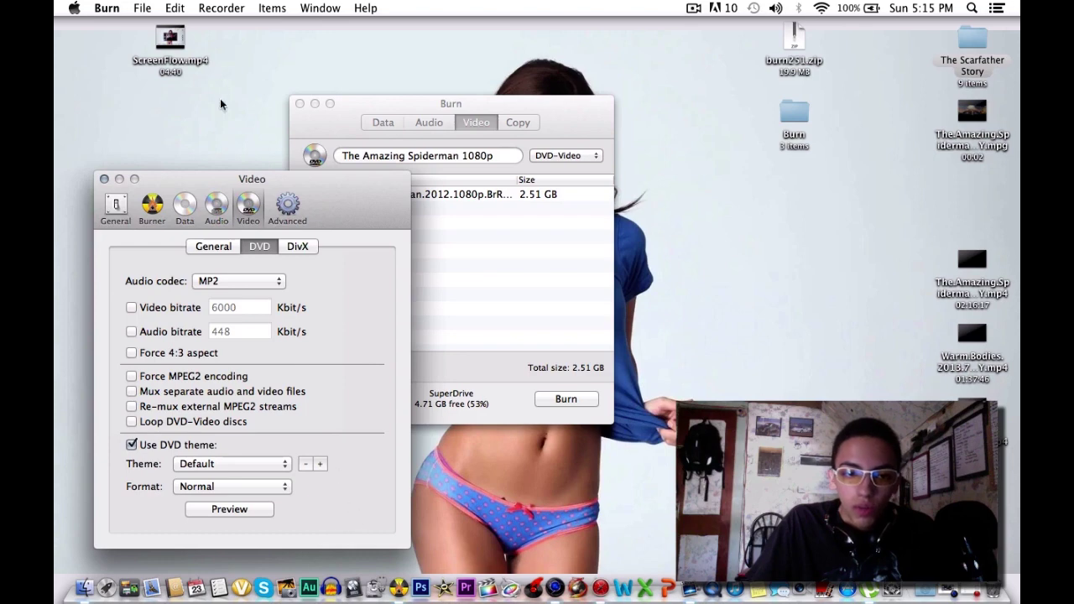
left_click(115, 207)
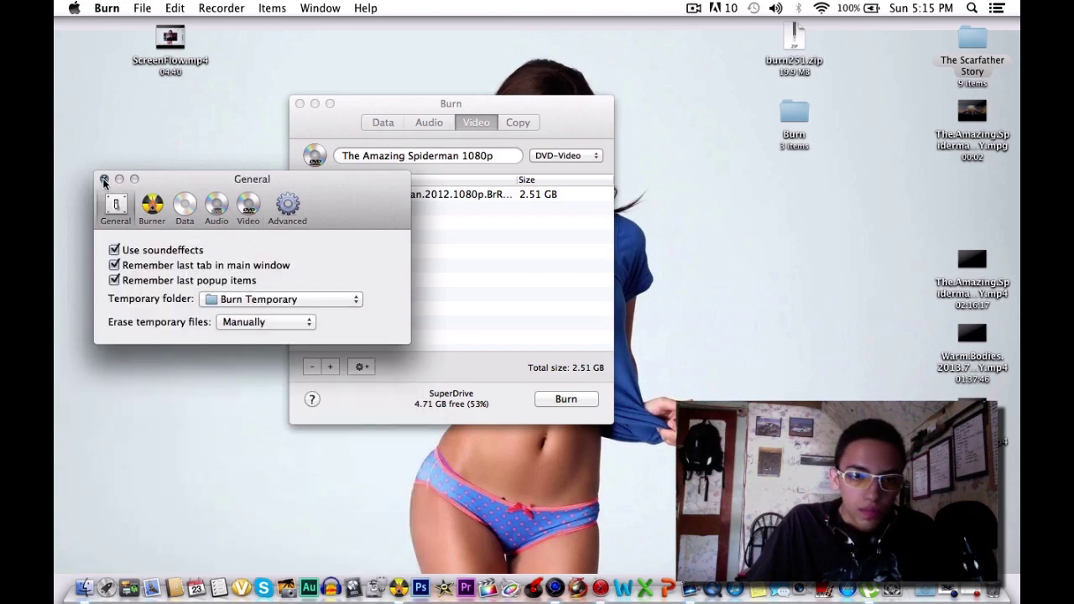
left_click(104, 180)
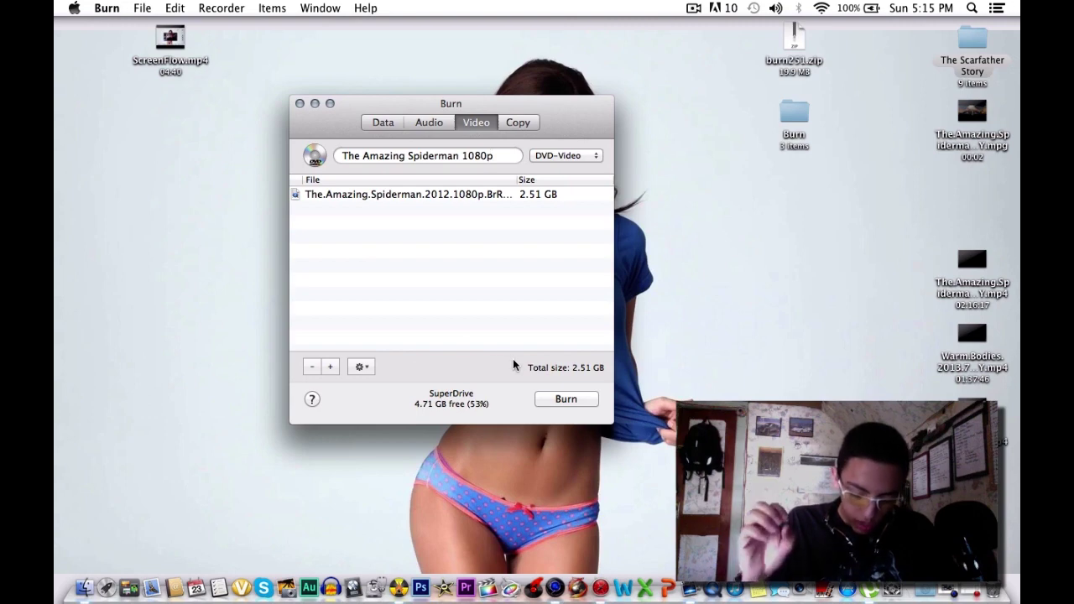
Burn the Spiderman DVD-Video at 4x speed
left_click(556, 400)
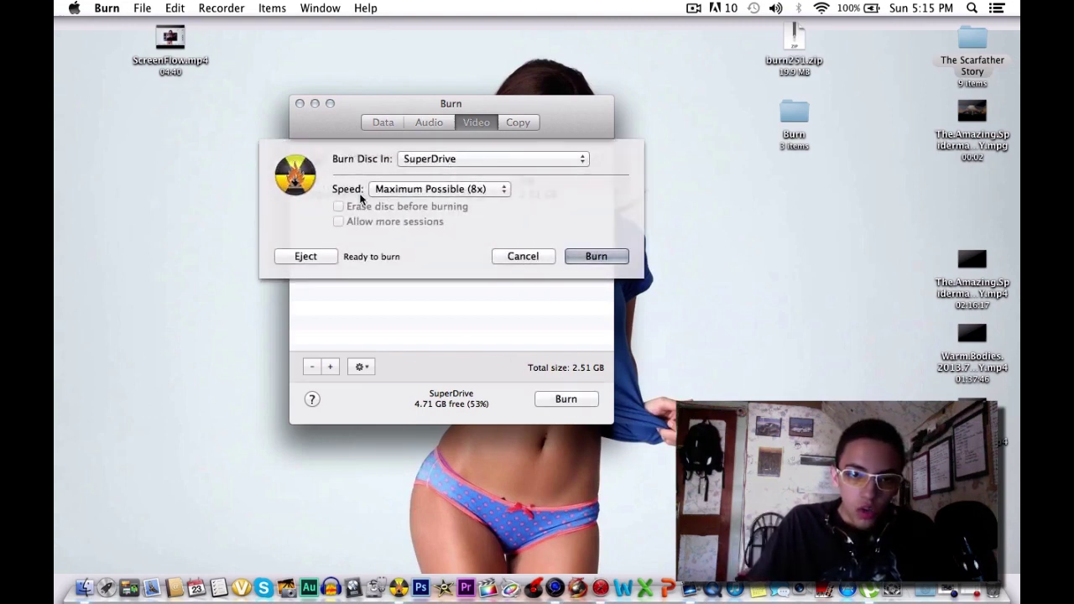
left_click(502, 191)
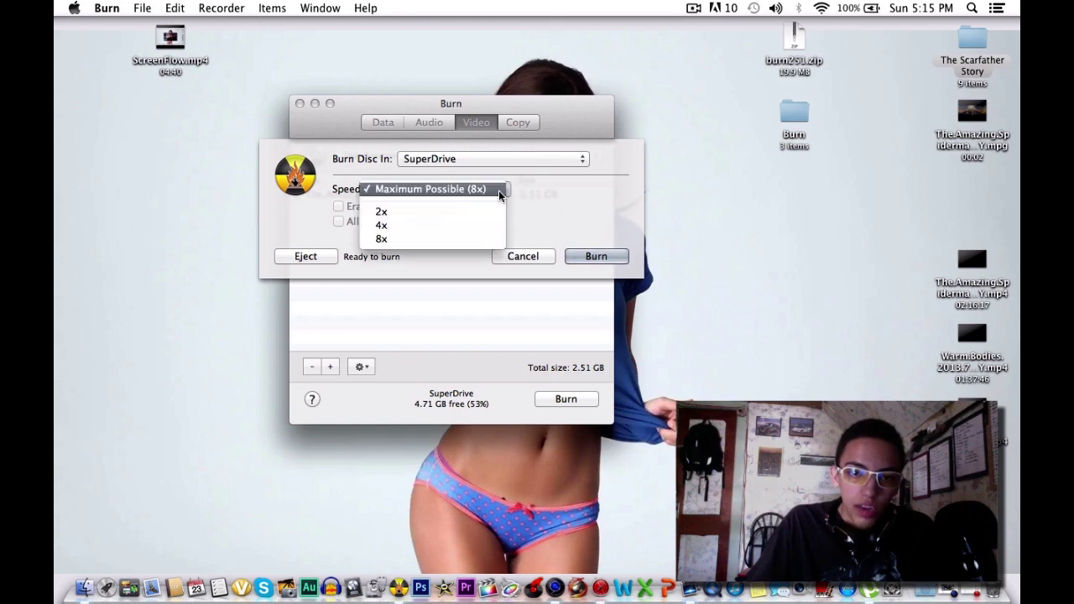
left_click(389, 235)
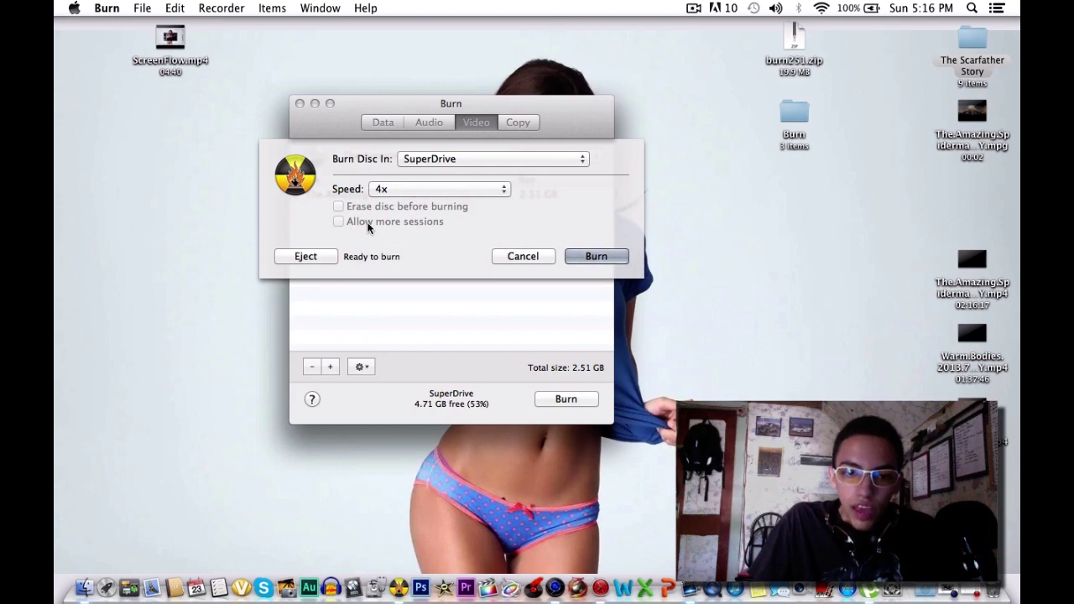
left_click(595, 255)
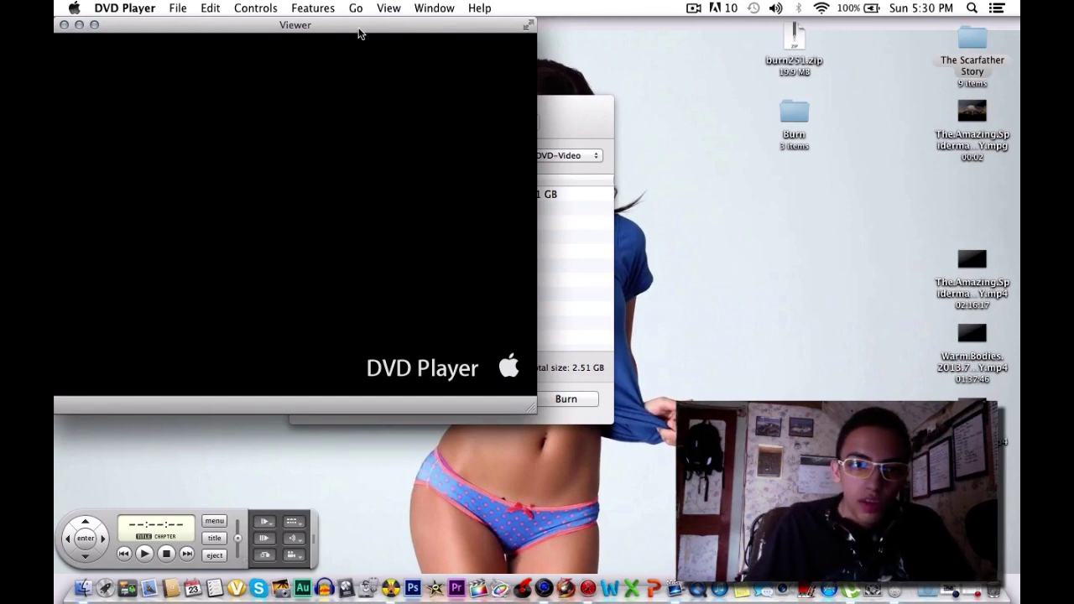
Arrange the DVD Player Viewer beside the Burn Spiderman project window, with the Viewer in front
left_click_drag(360, 31, 570, 184)
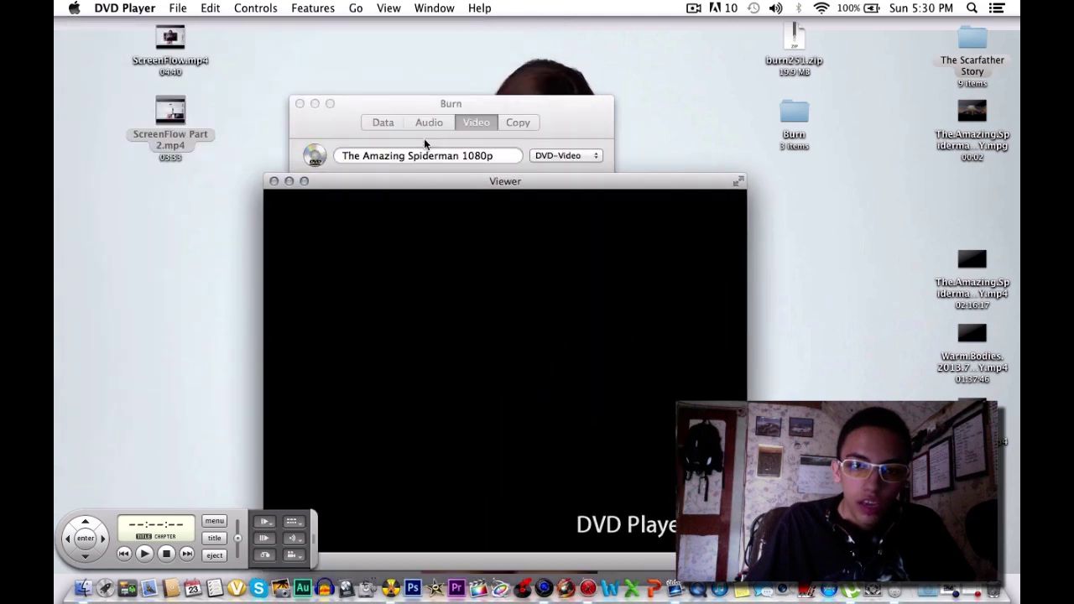
left_click(481, 104)
left_click_drag(481, 104, 309, 47)
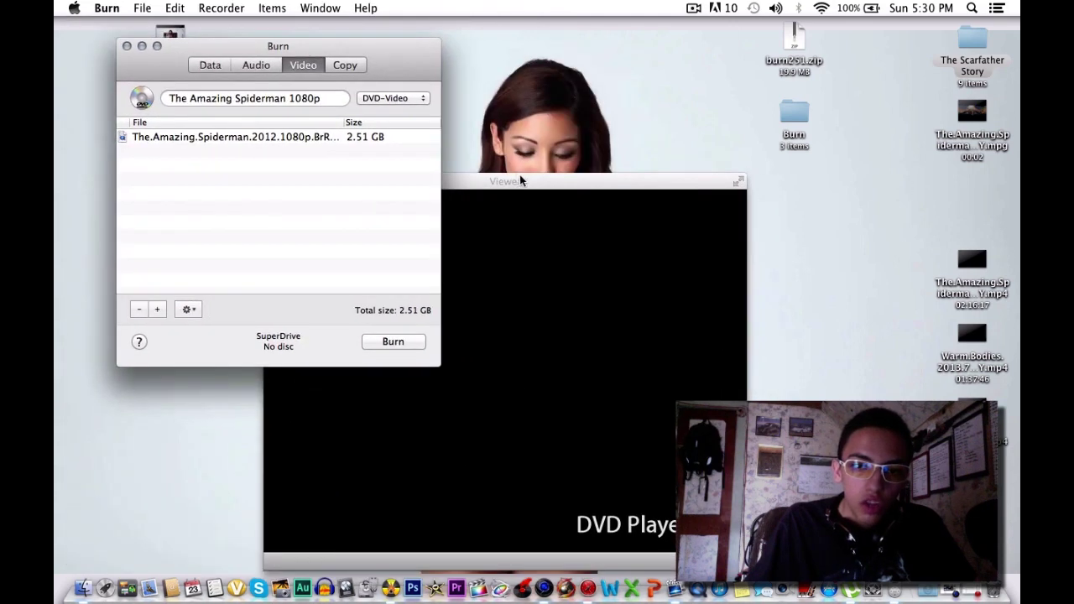
left_click_drag(519, 180, 575, 127)
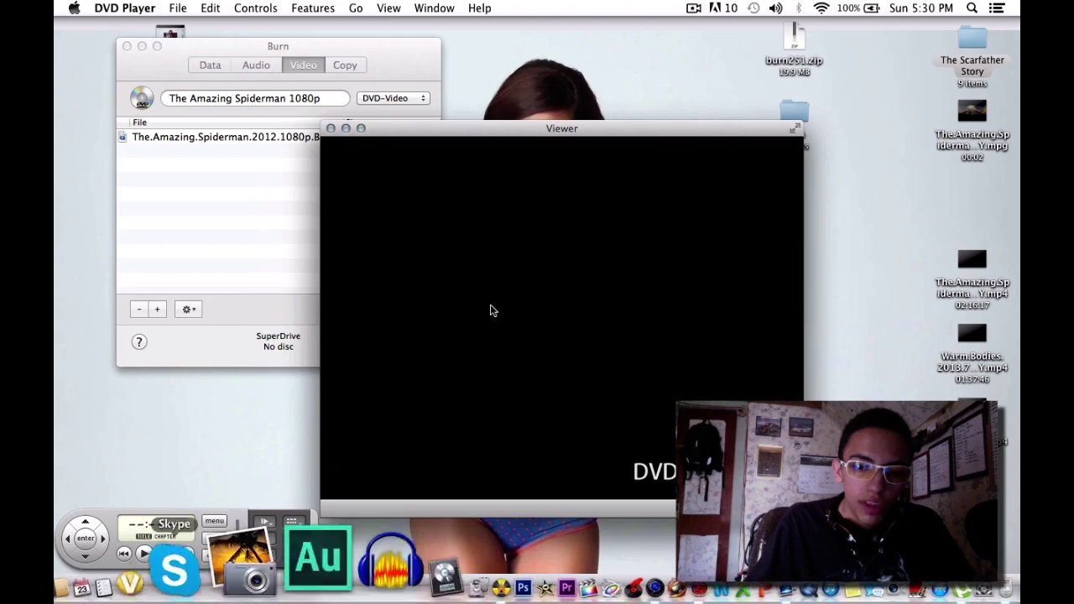
left_click(204, 55)
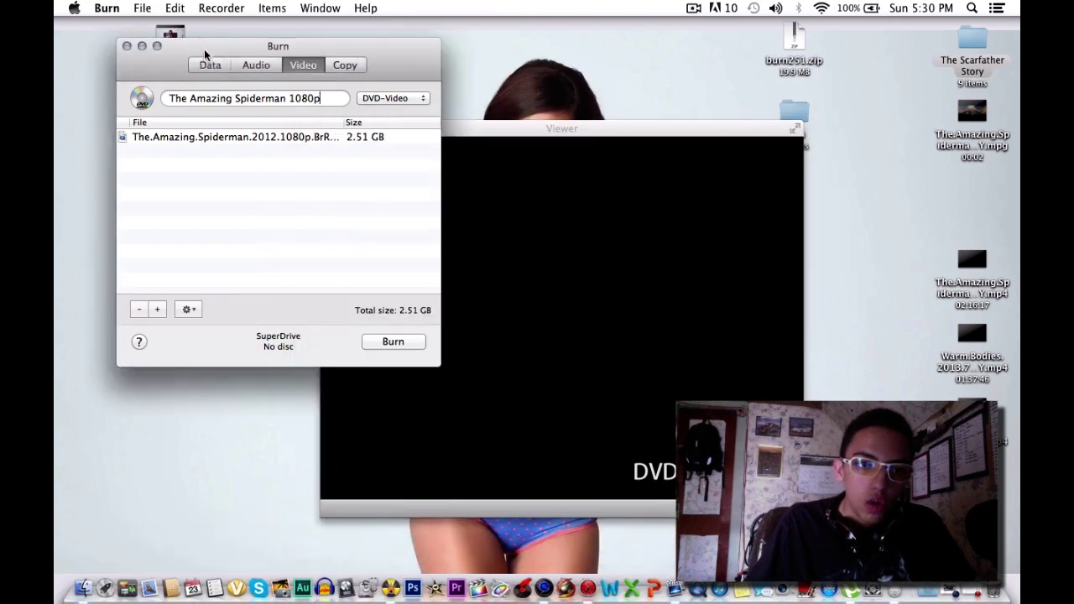
mouse_move(204, 54)
left_mouse_down()
mouse_move(319, 67)
mouse_move(257, 110)
left_mouse_up()
left_click(511, 135)
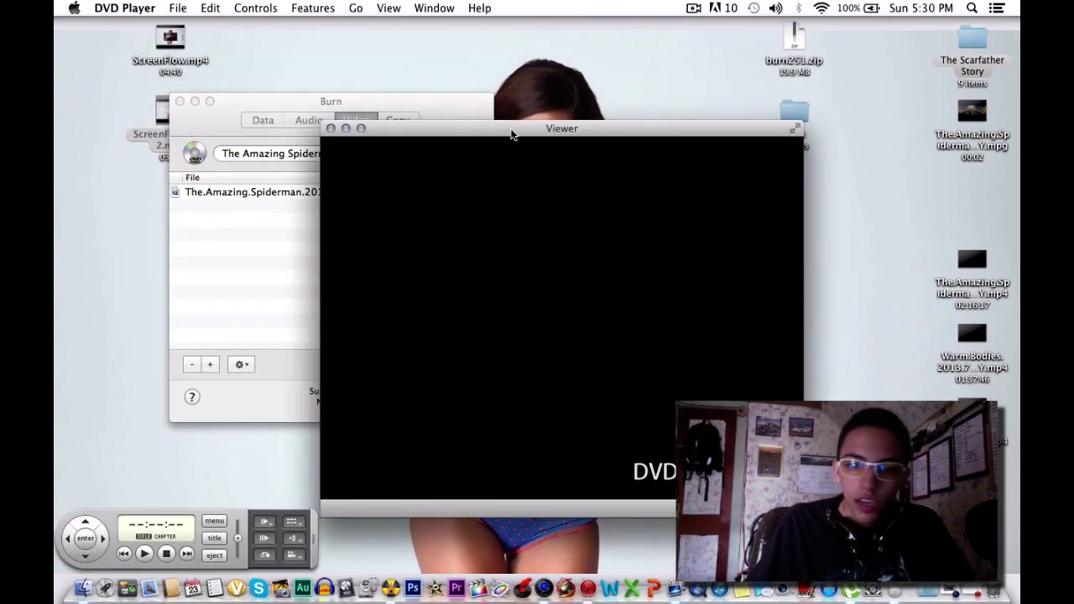